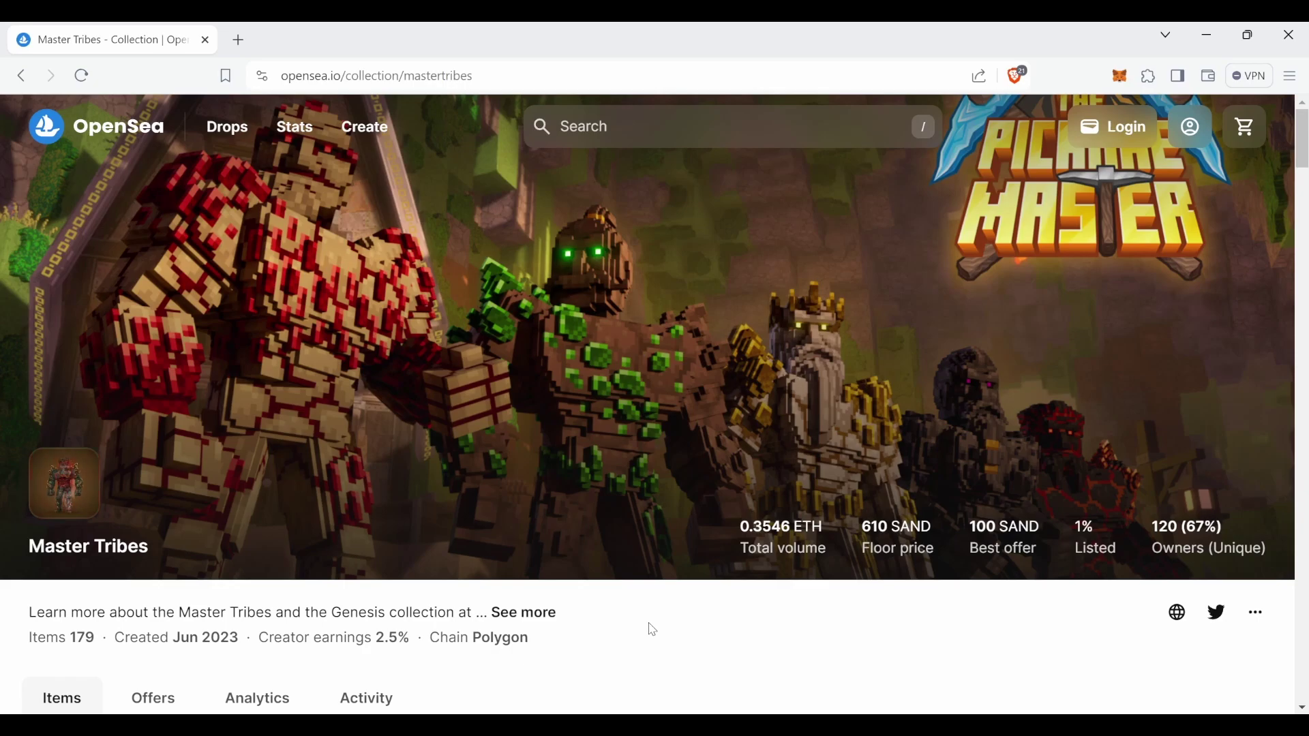
# - Connect MetaMask to OpenSea, retrying after dismissing the first prompt, and open your profile
pyautogui.click(1115, 127)
pyautogui.click(613, 382)
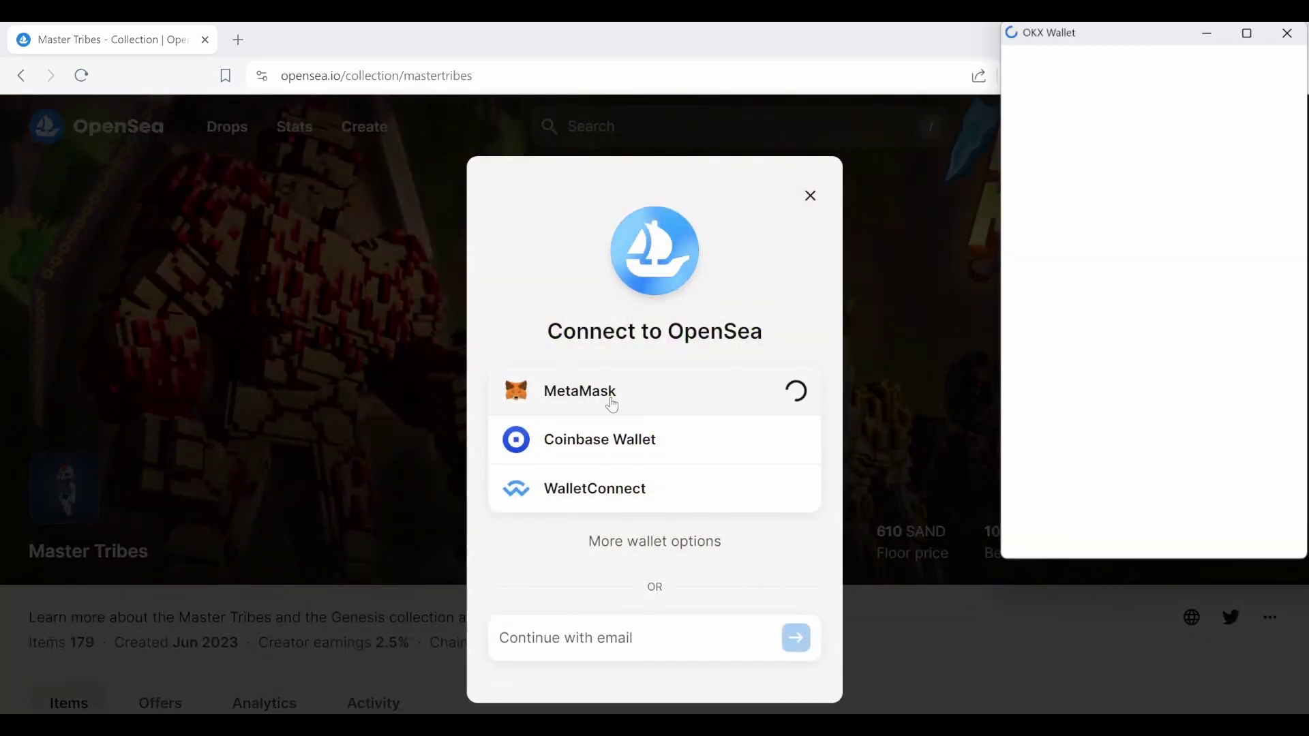
pyautogui.click(1242, 328)
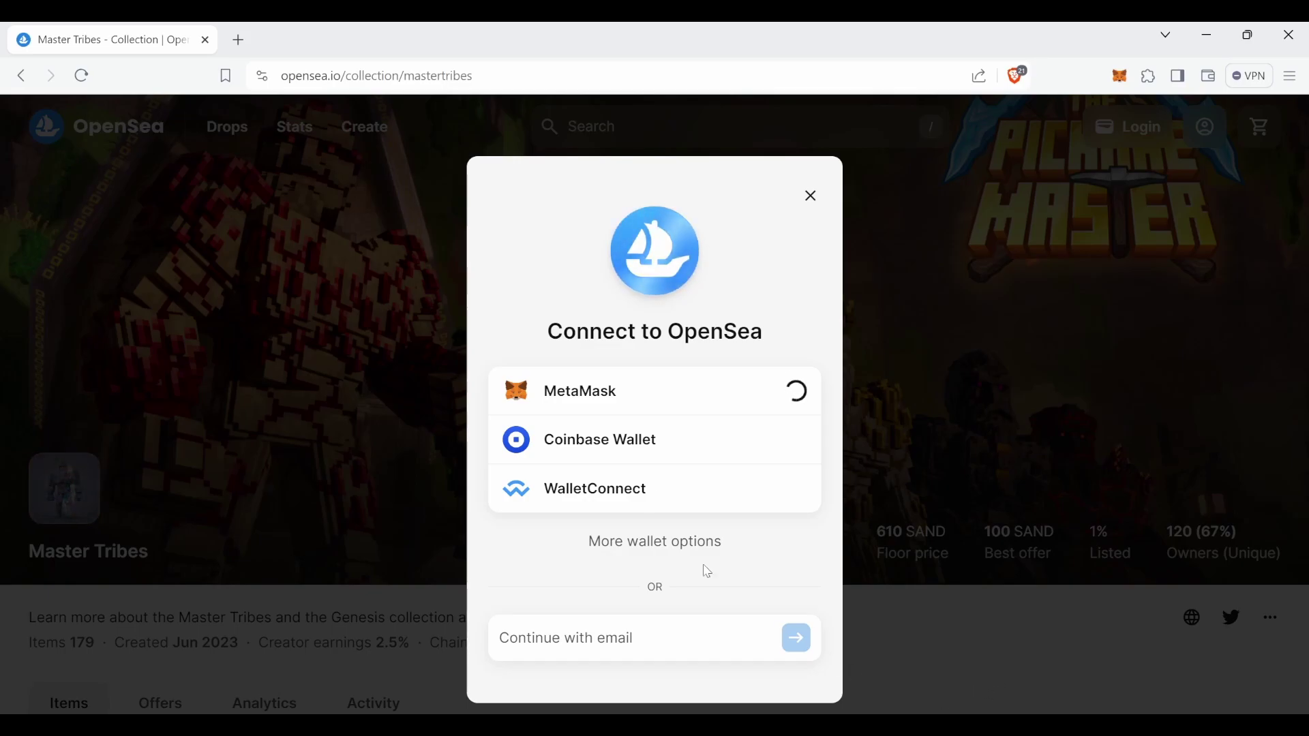
pyautogui.click(810, 197)
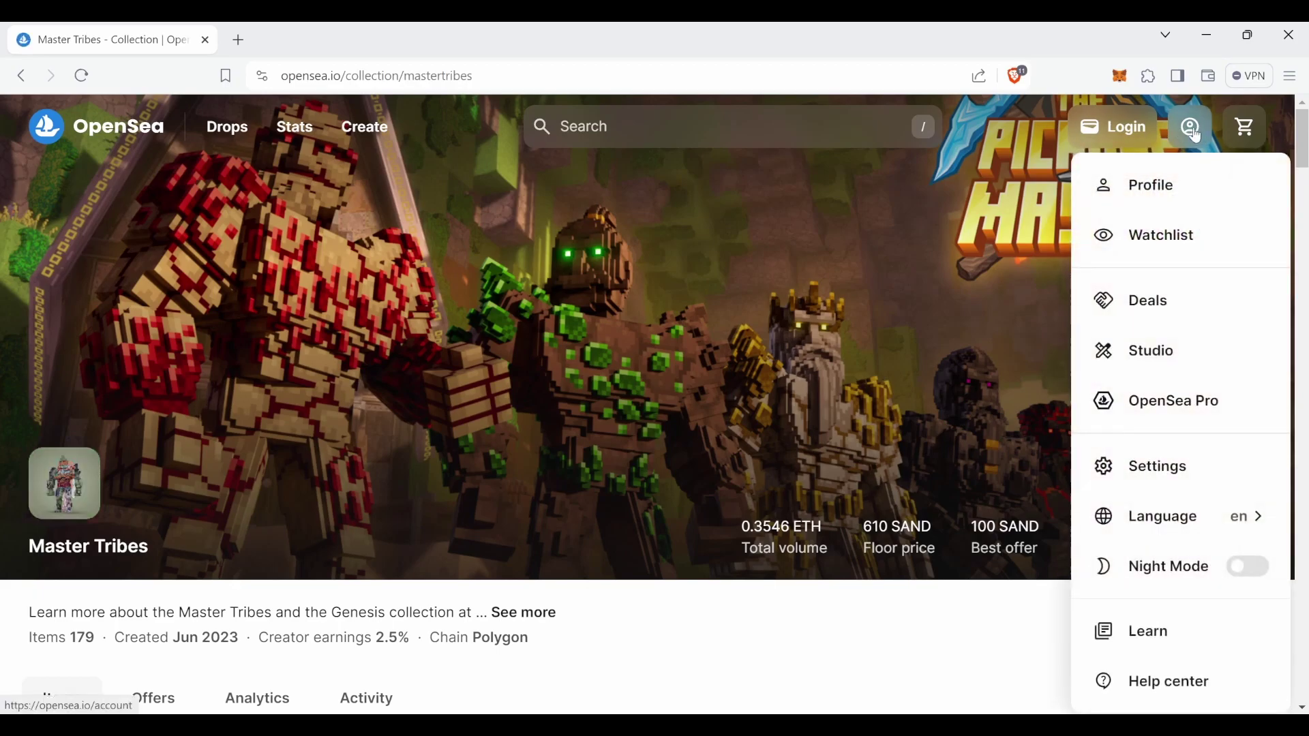
pyautogui.click(1193, 134)
pyautogui.click(641, 387)
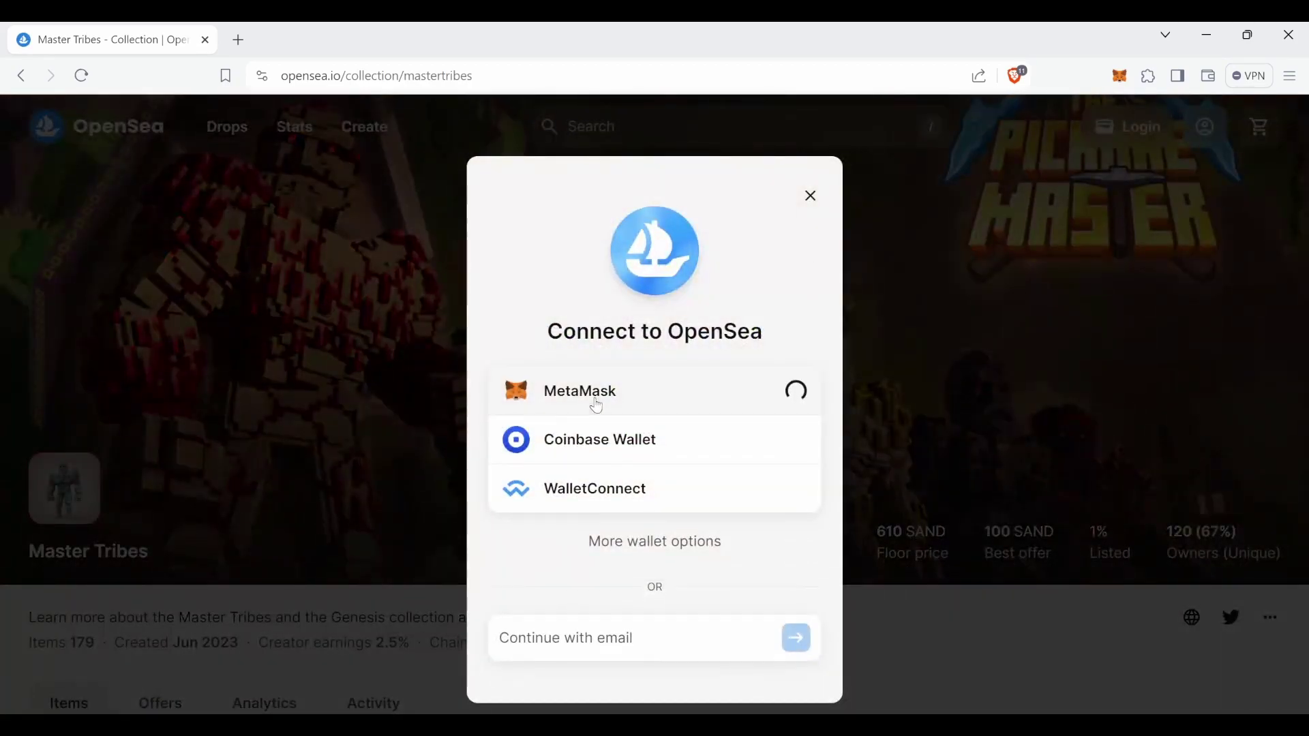
pyautogui.click(1212, 313)
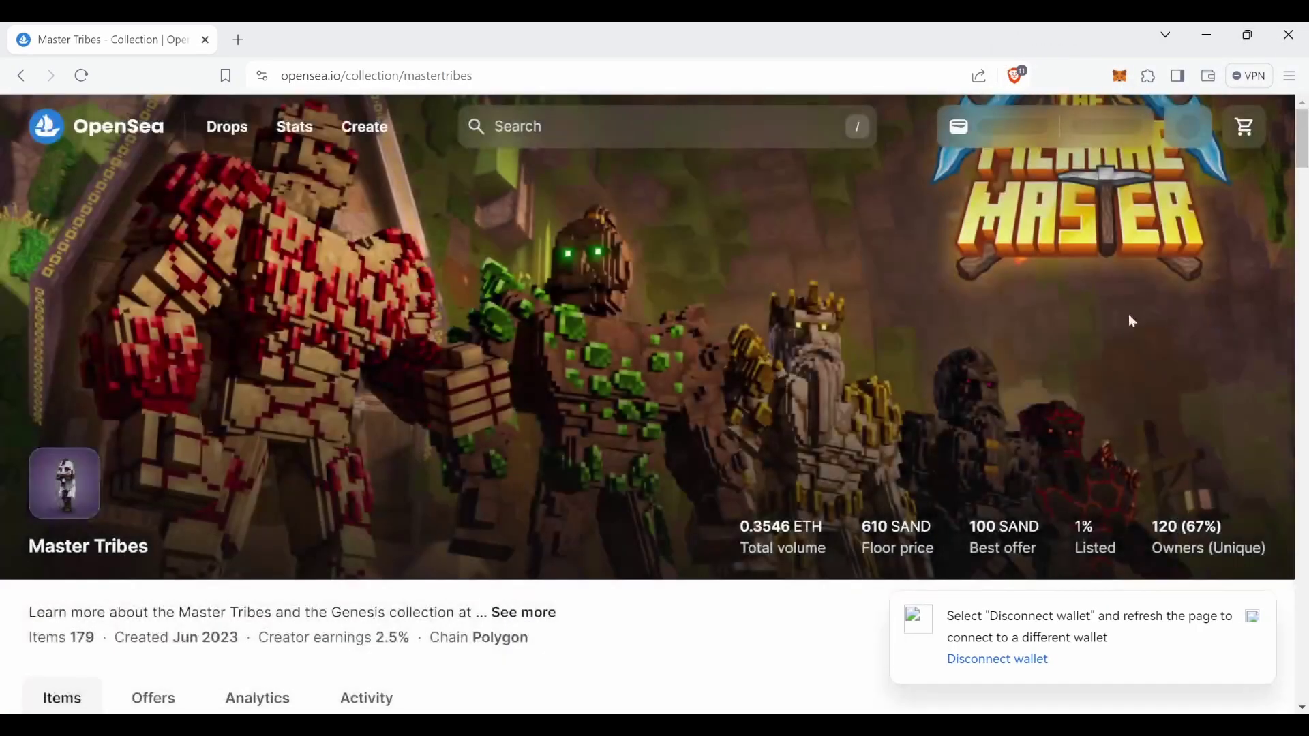
pyautogui.click(1190, 130)
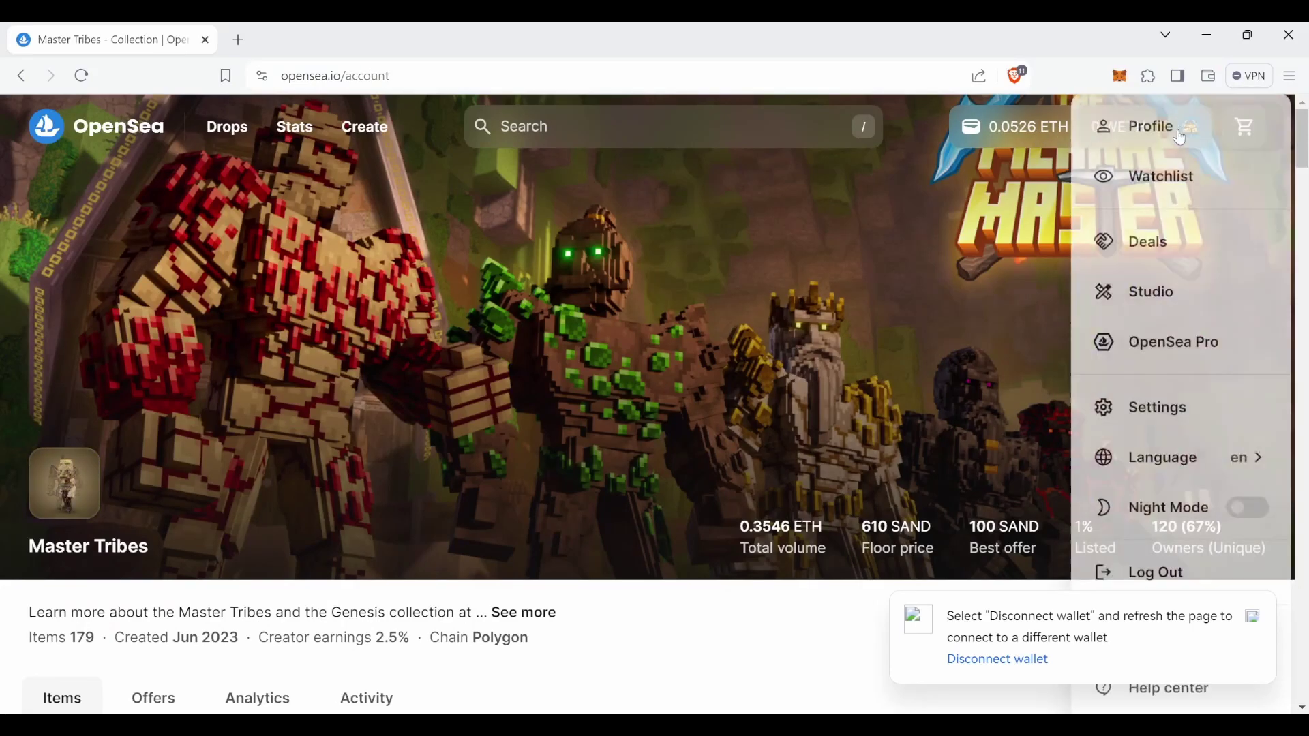
# - Scroll the Collected grid down to the Wooden Pickaxe card and open its More options menu
pyautogui.scroll(-4, 666, 488)
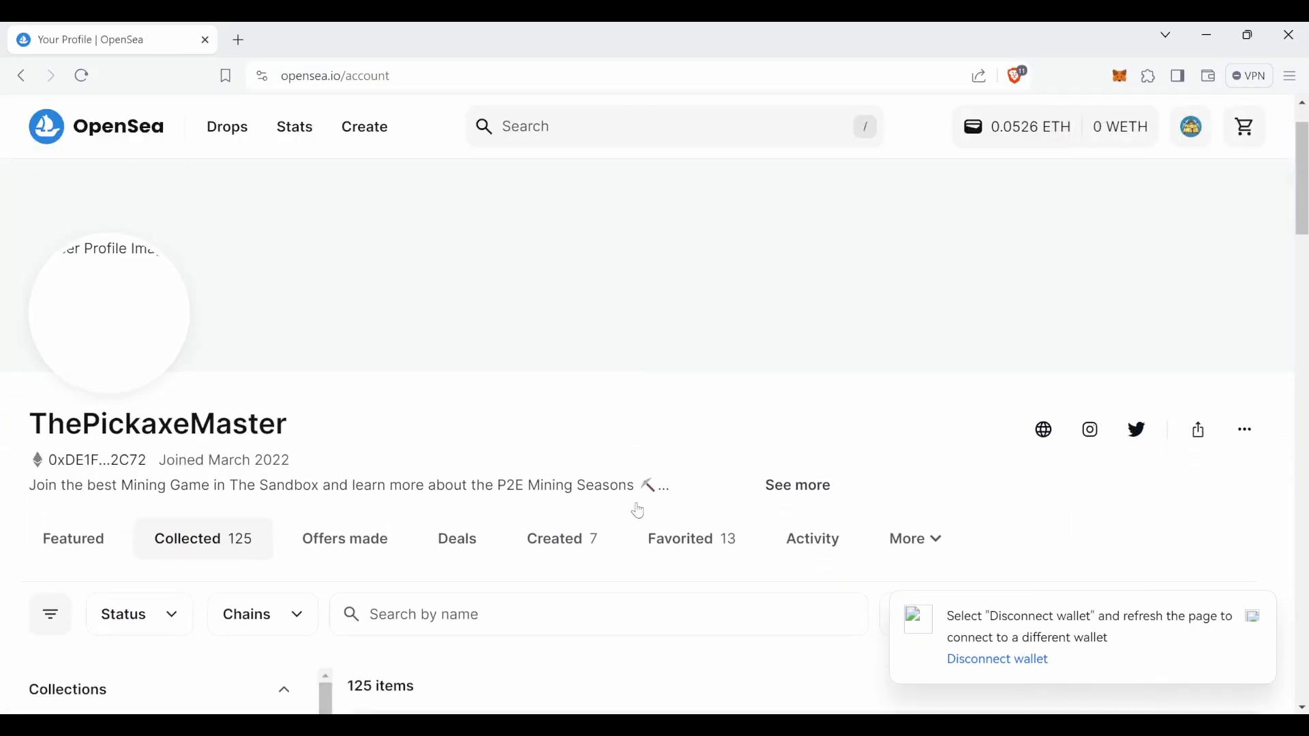
pyautogui.scroll(-1, 633, 465)
pyautogui.scroll(-10, 661, 407)
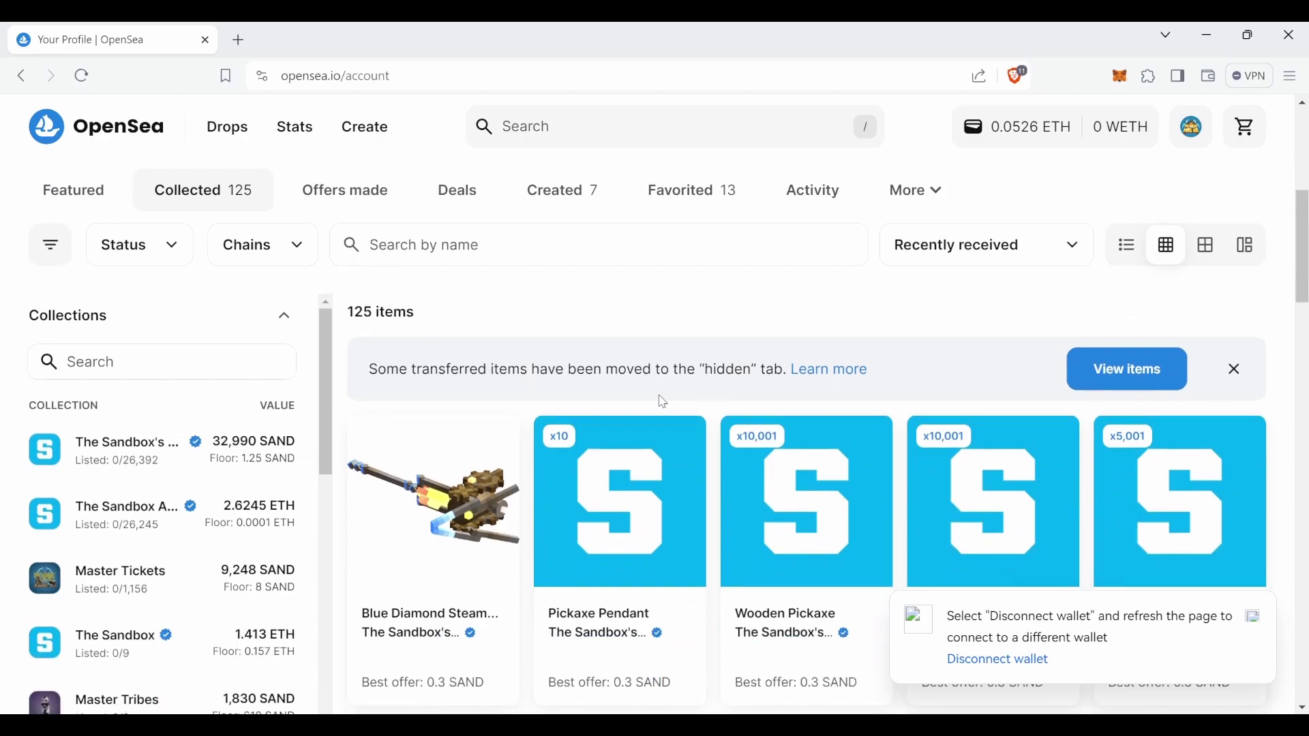
pyautogui.scroll(-18, 668, 408)
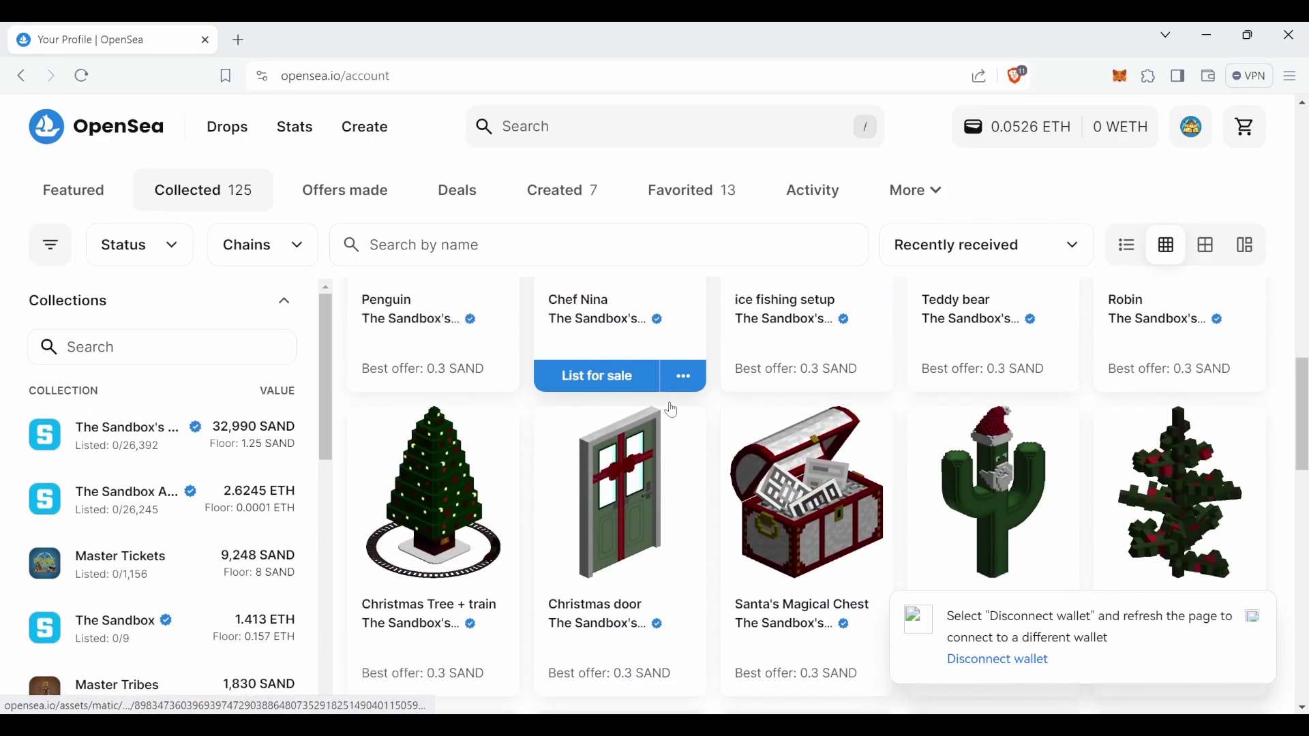
pyautogui.scroll(-18, 695, 434)
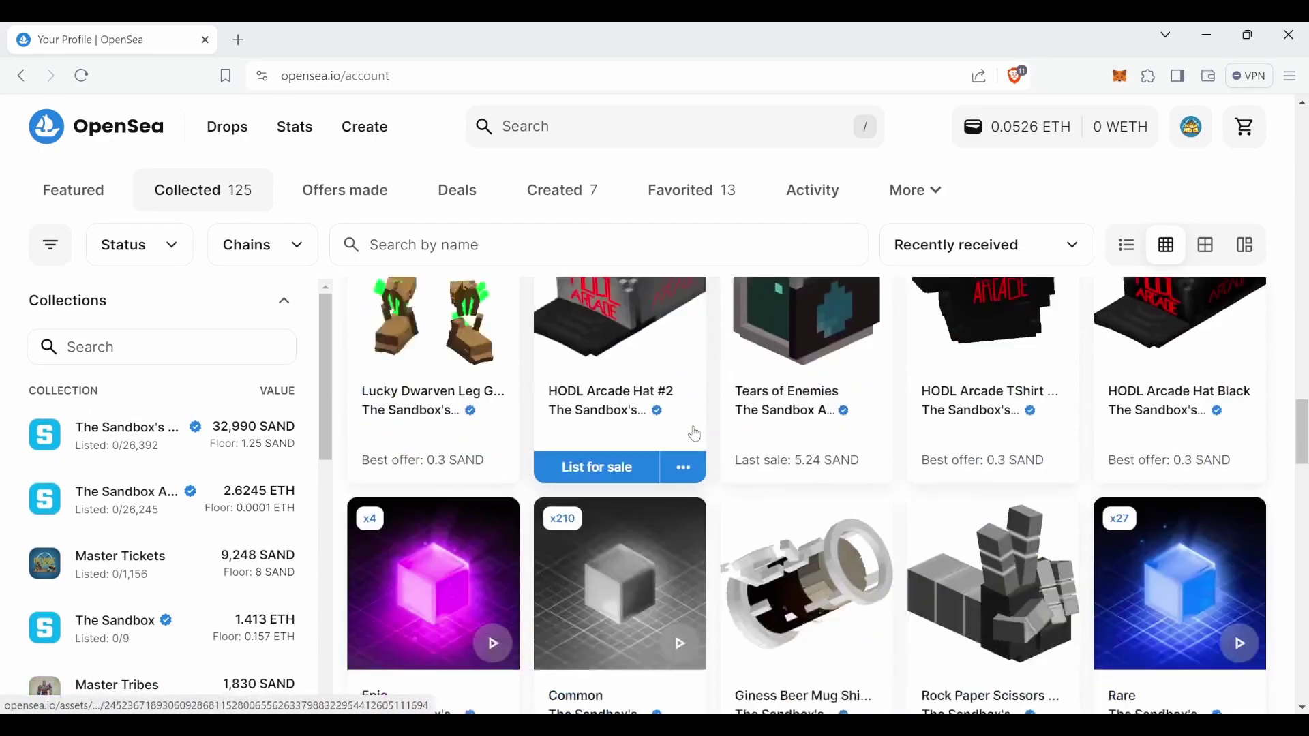
pyautogui.scroll(-18, 709, 443)
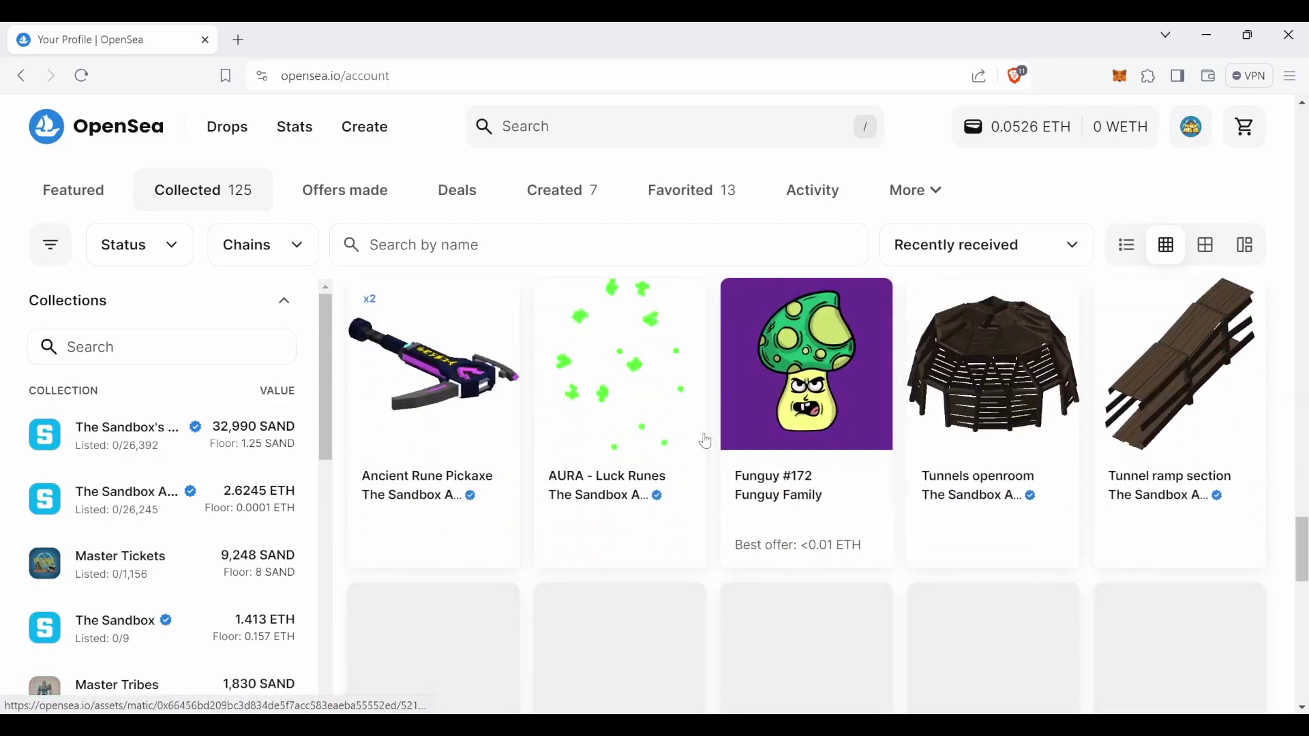
pyautogui.scroll(-18, 723, 448)
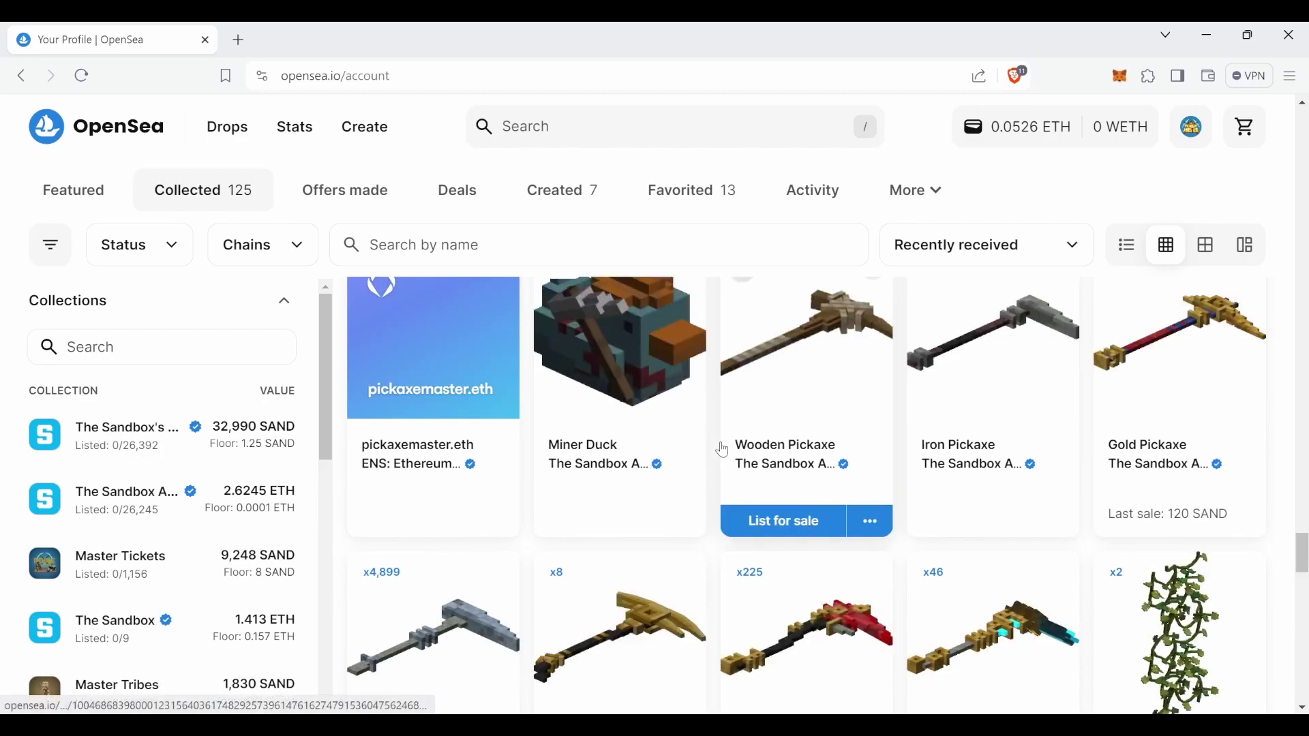
pyautogui.click(872, 526)
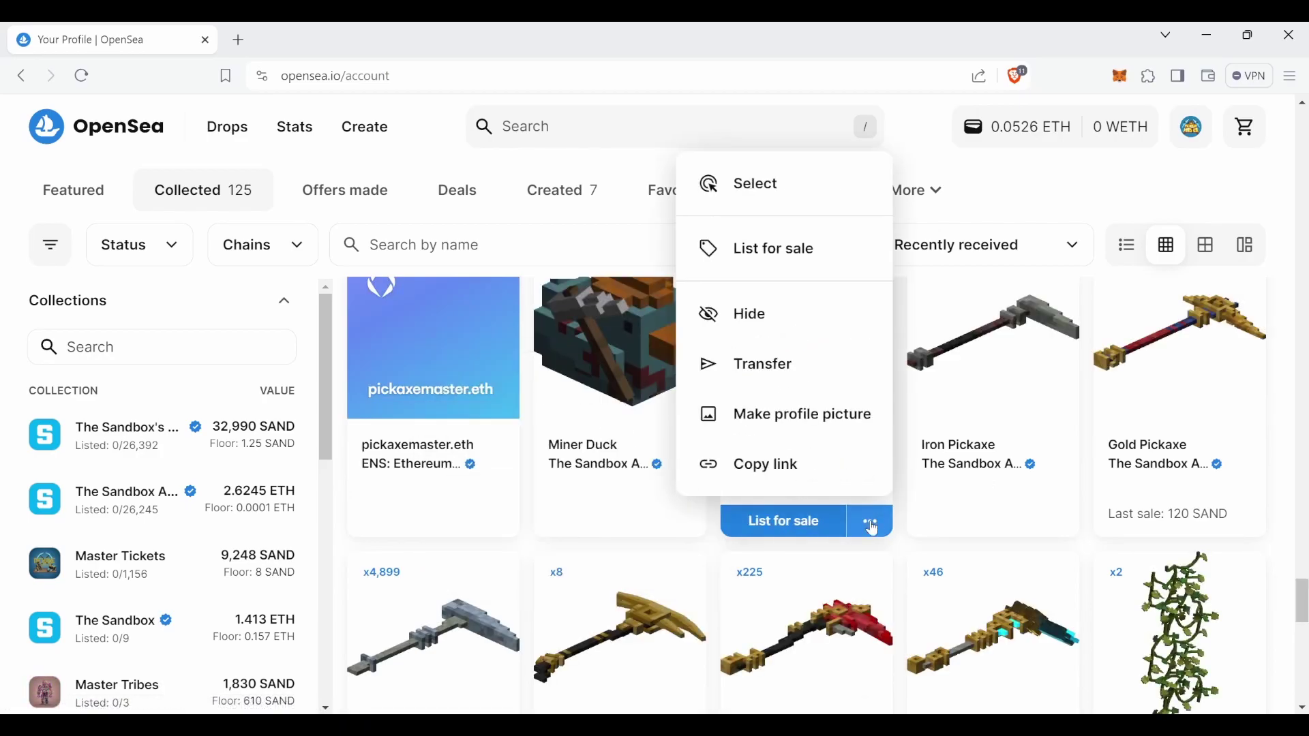
# - Transfer one Wooden Pickaxe to the pasted 0x…dEaD burn address using Burn 1 item
pyautogui.click(765, 377)
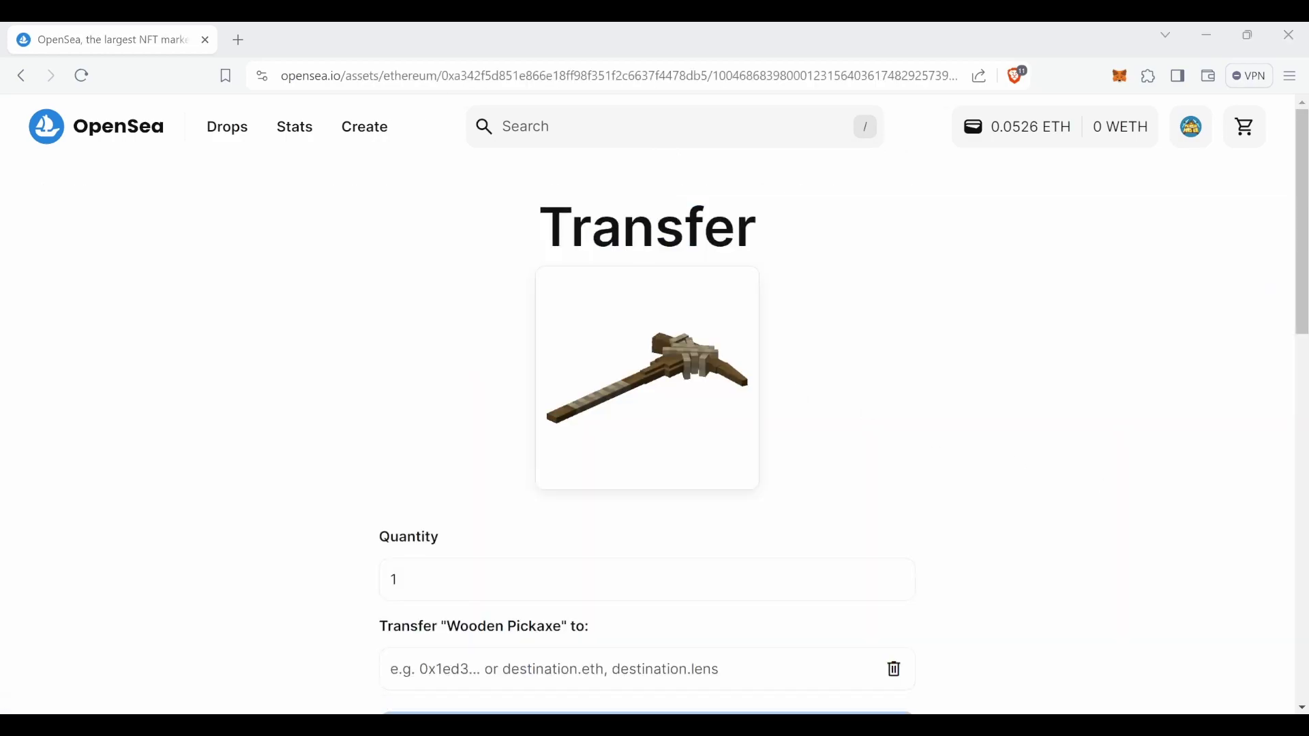
pyautogui.click(588, 669)
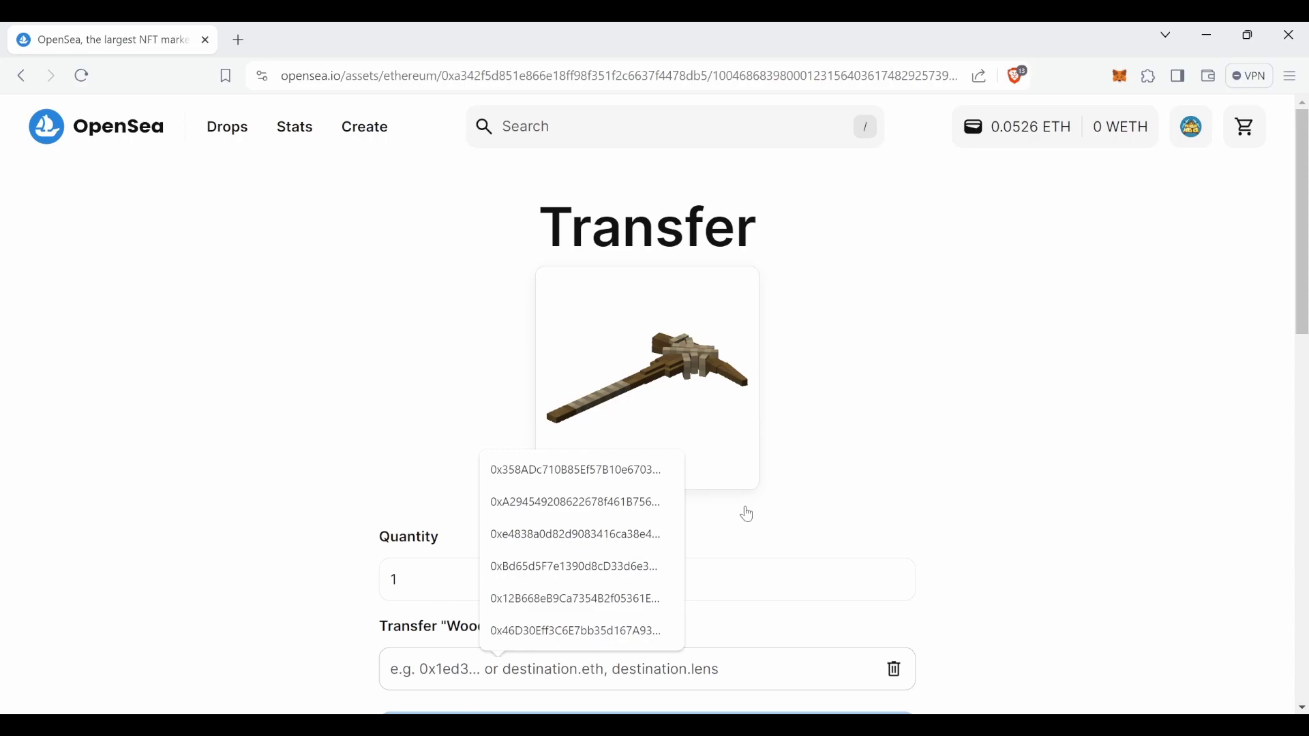
pyautogui.hotkey('ctrl', 'v')
pyautogui.scroll(-4, 967, 436)
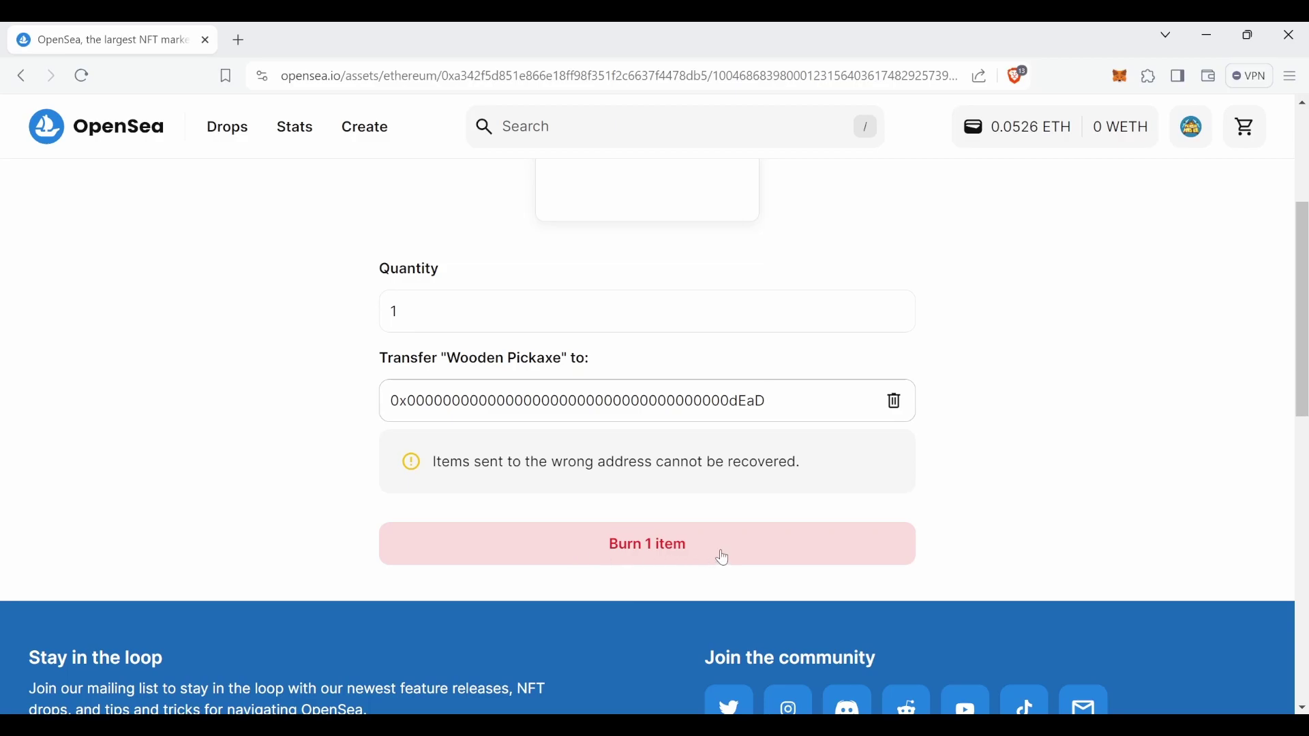
pyautogui.click(679, 558)
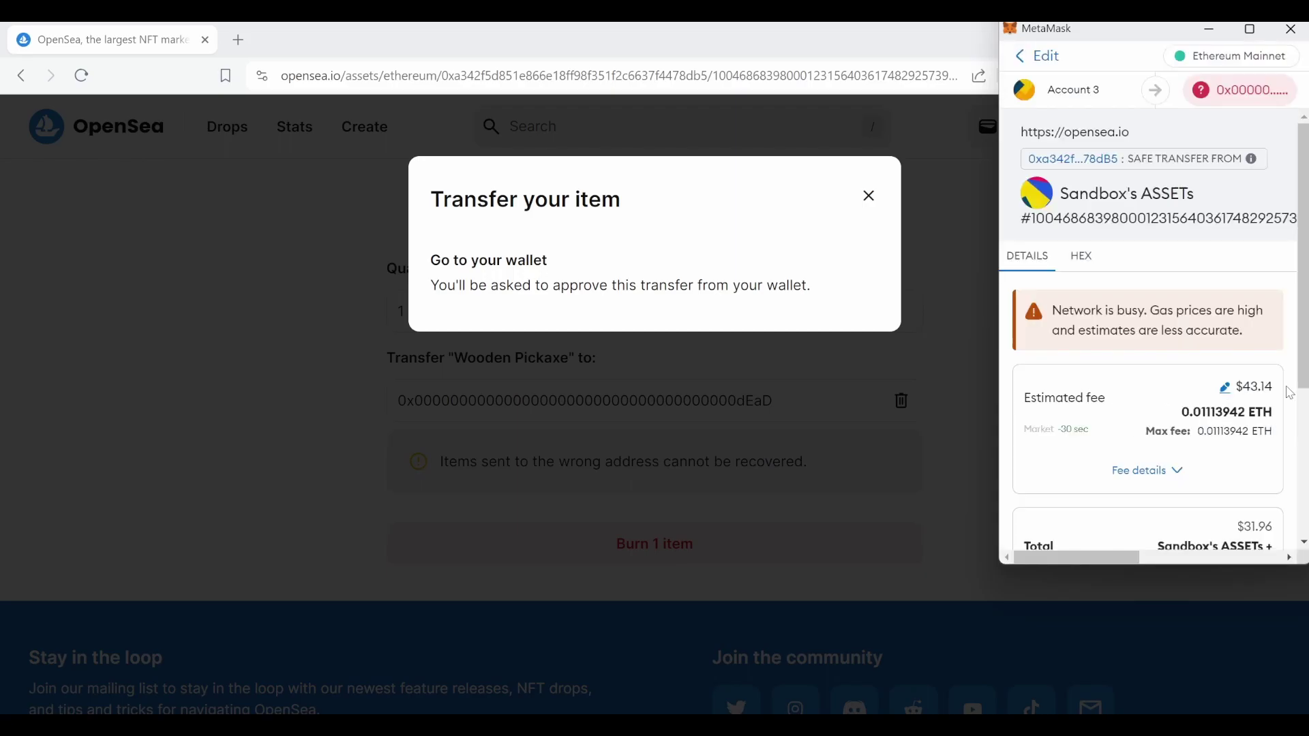
# - Set a custom max base fee of 40 in MetaMask and confirm the transfer
pyautogui.click(1224, 391)
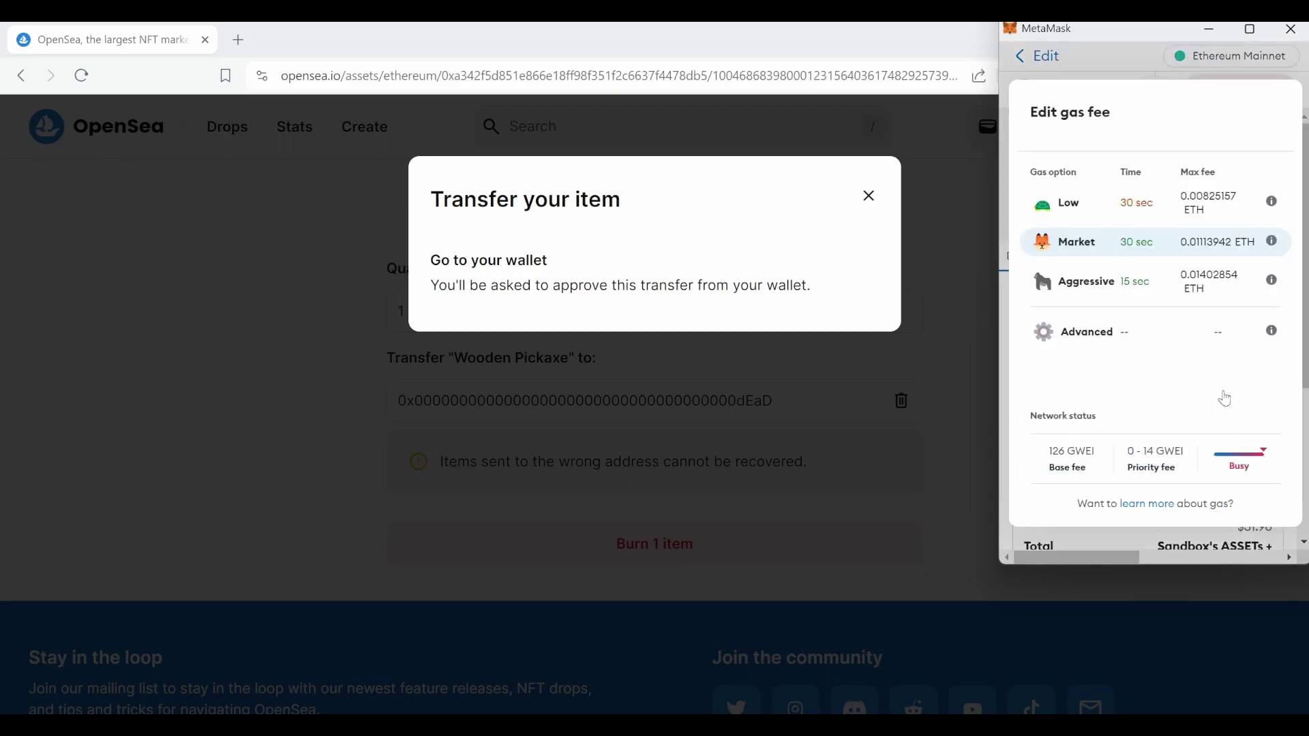
pyautogui.click(1109, 337)
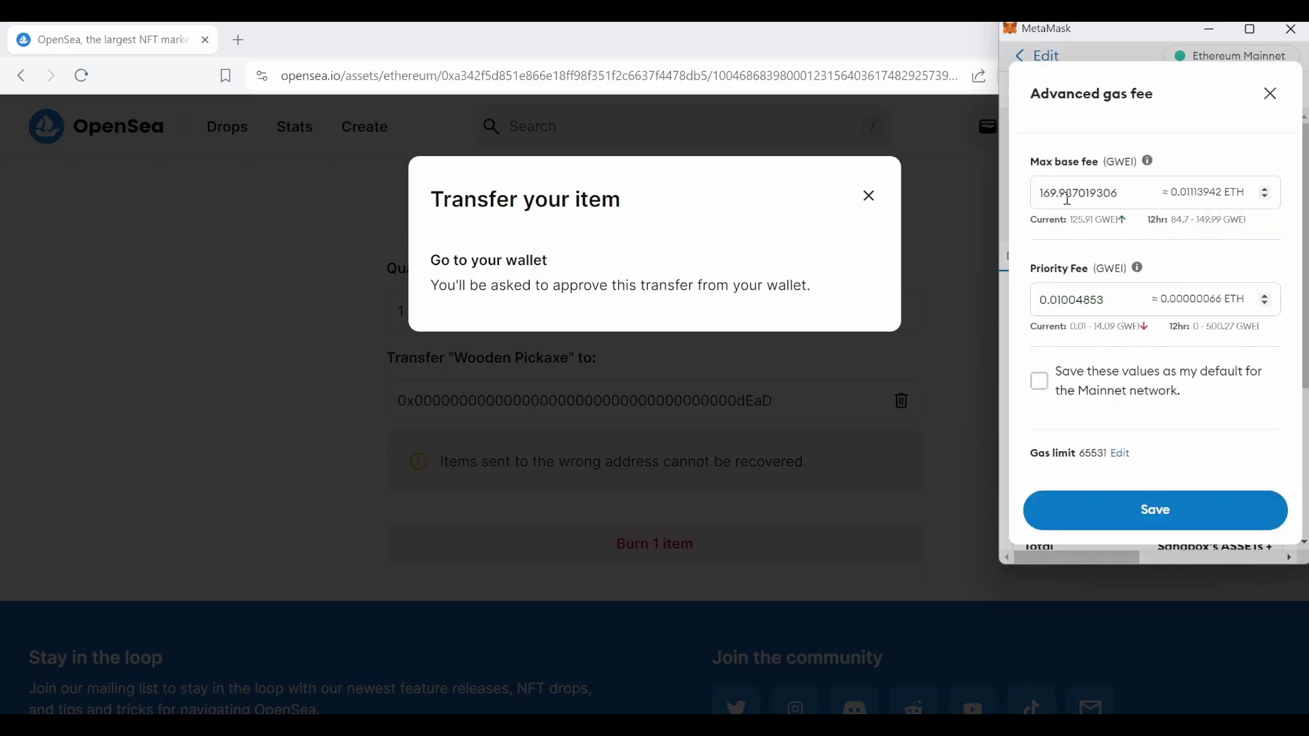
pyautogui.click(1072, 182)
pyautogui.hotkey('ctrl', 'a')
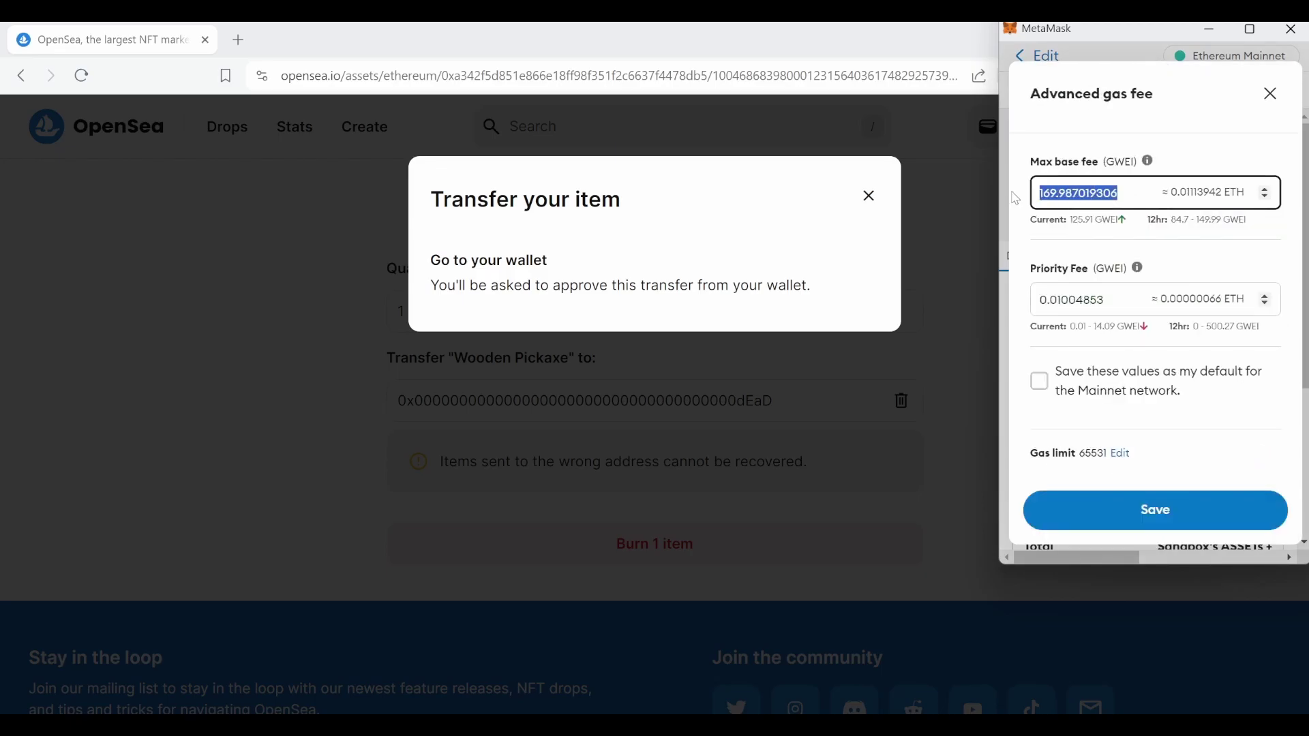
pyautogui.write('40')
pyautogui.click(1151, 515)
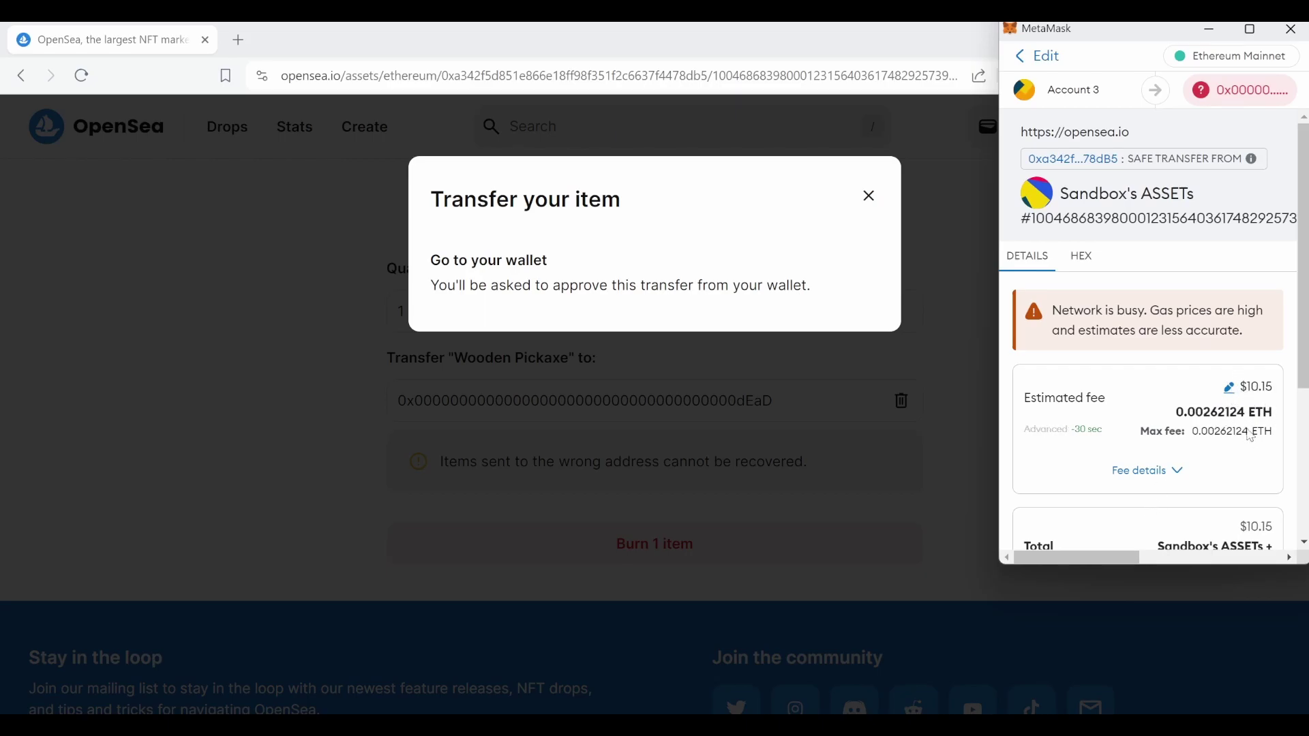
pyautogui.scroll(-4, 1253, 436)
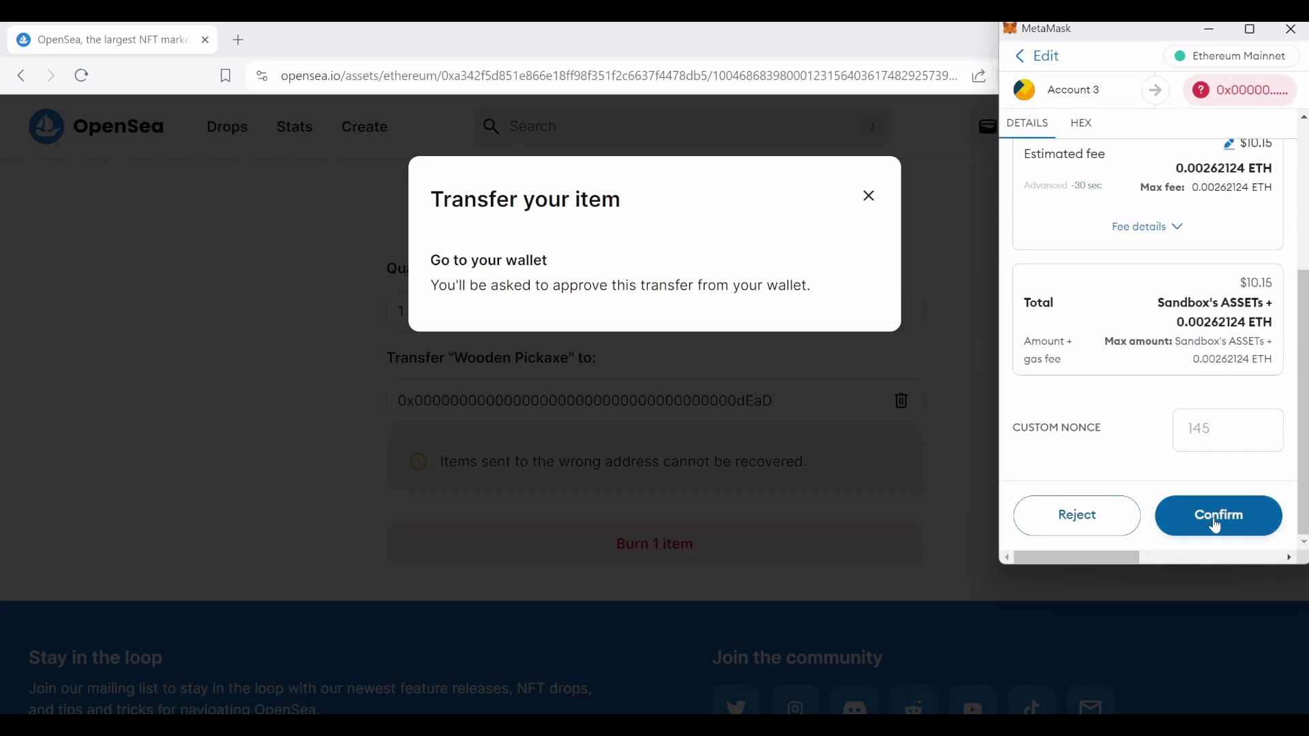
pyautogui.click(1217, 523)
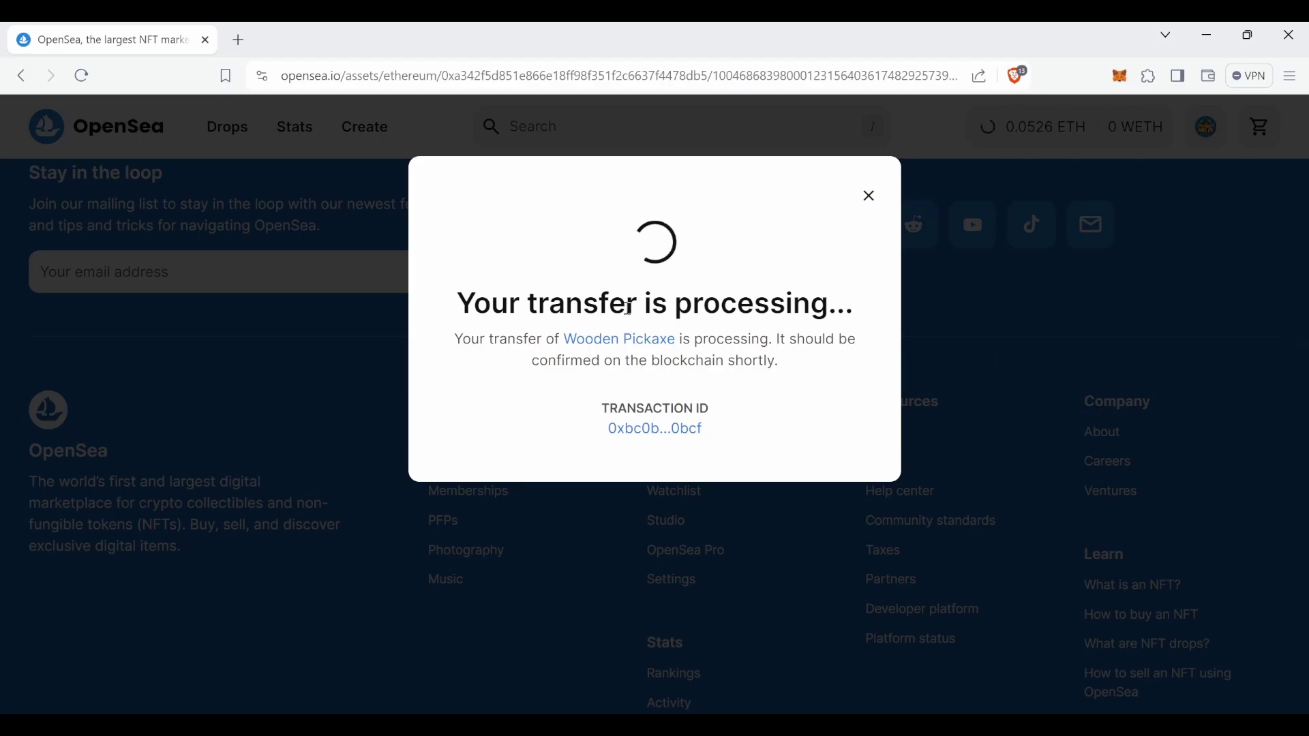
# - Open the transaction on Etherscan and check its 40 Gwei gas price
pyautogui.click(639, 435)
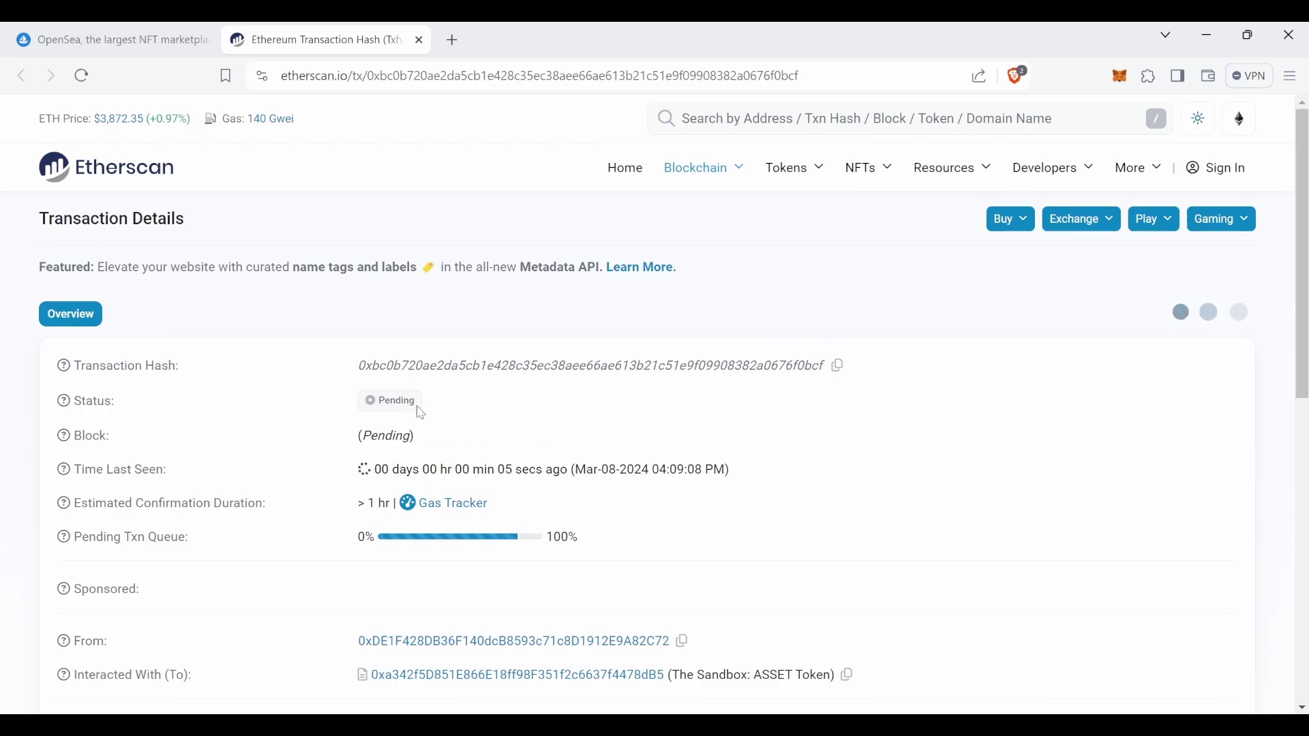
pyautogui.scroll(-3, 436, 419)
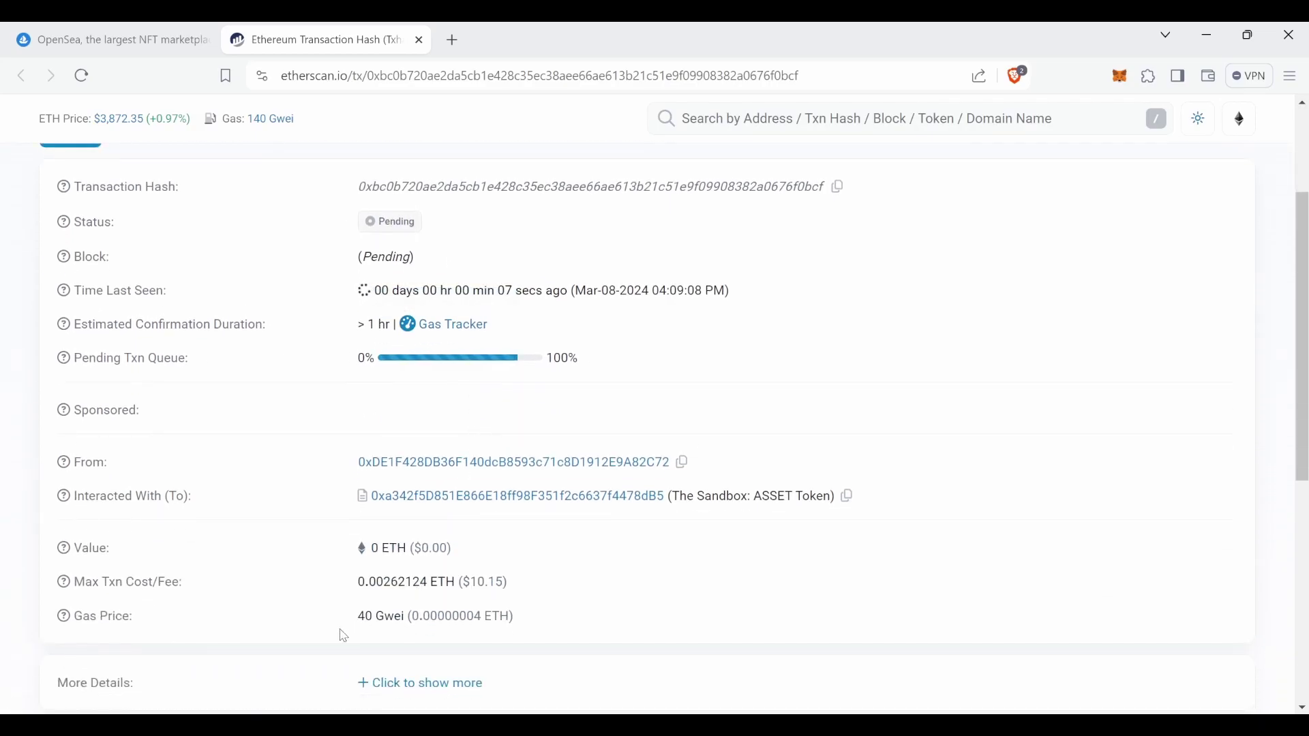
pyautogui.moveTo(357, 617); pyautogui.dragTo(424, 599)
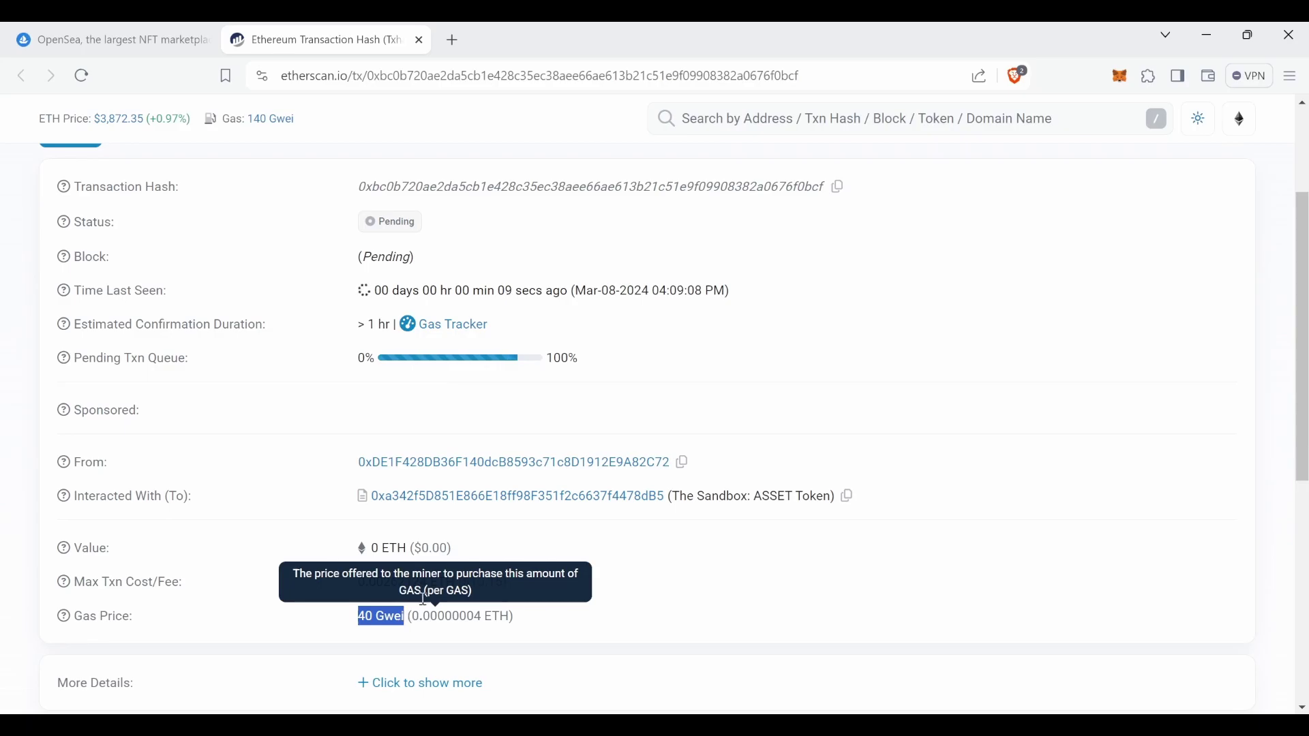
pyautogui.scroll(3, 619, 546)
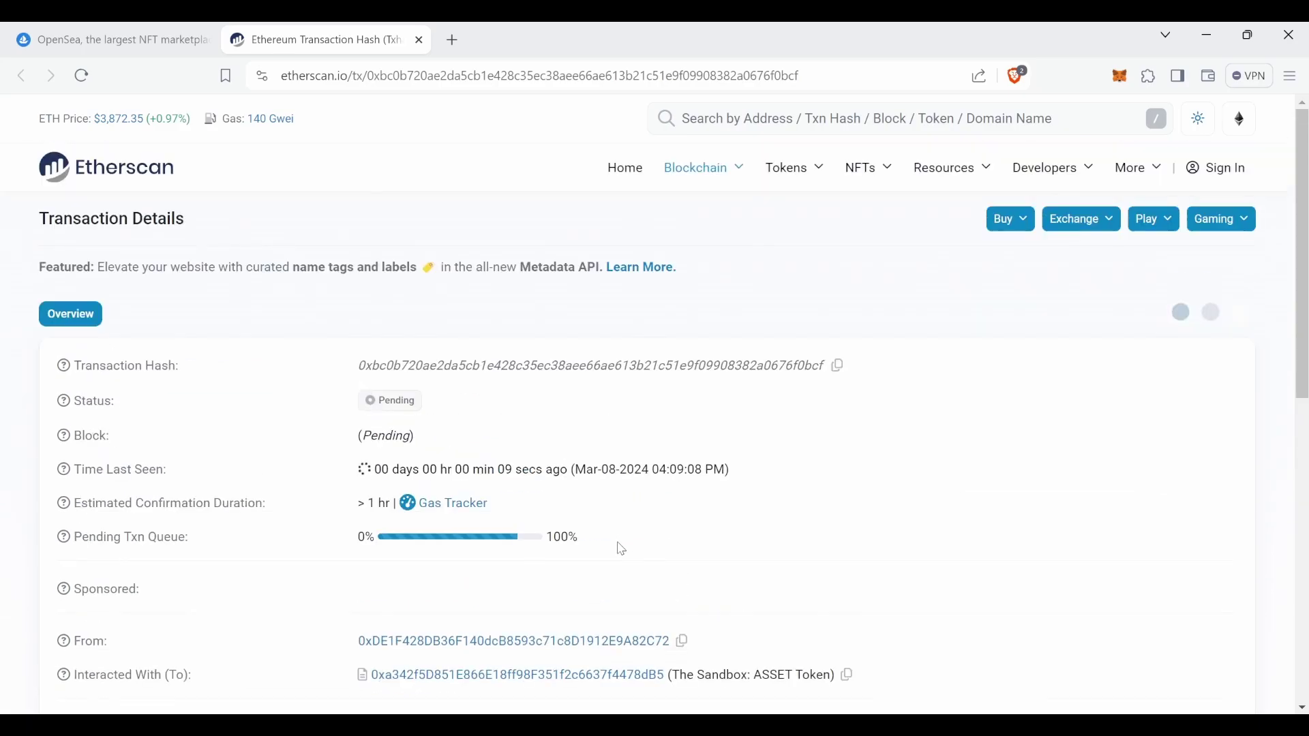
# - Copy the Etherscan transaction page's URL from the address bar
pyautogui.doubleClick(304, 75)
pyautogui.moveTo(883, 69); pyautogui.dragTo(272, 77)
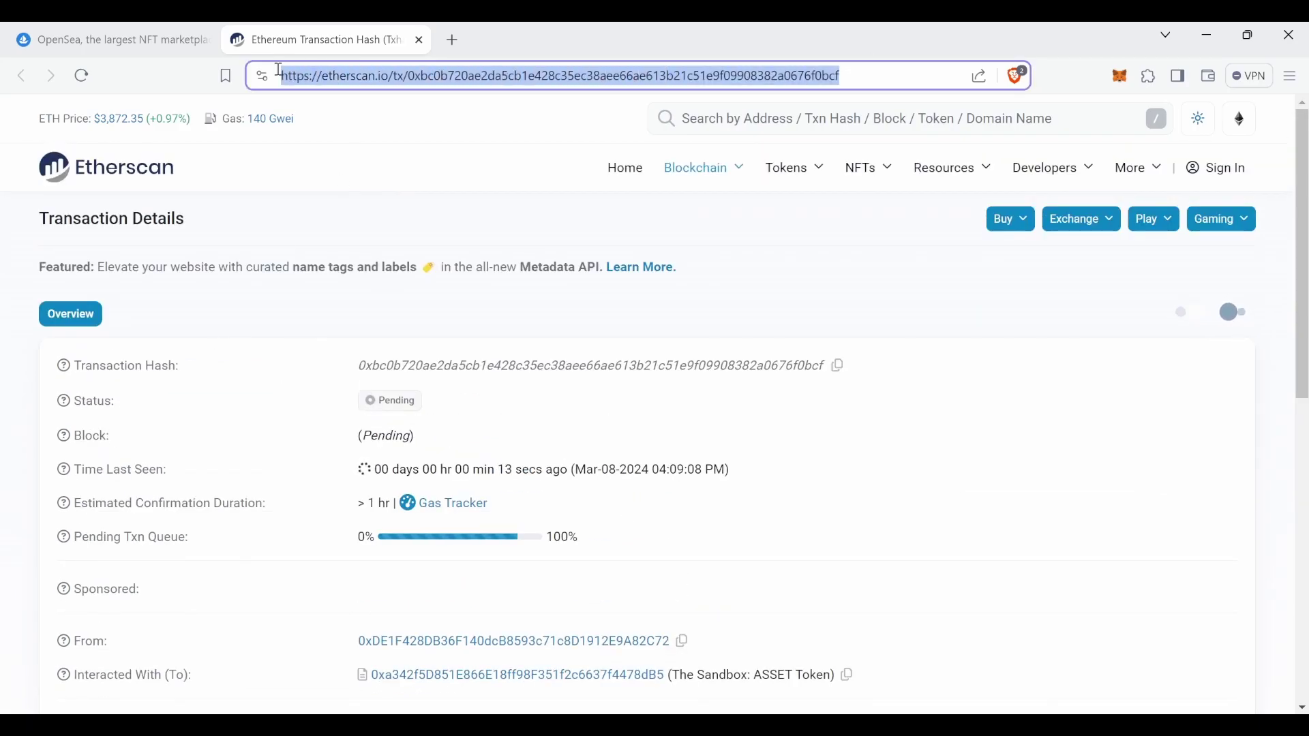
pyautogui.rightClick(379, 81)
pyautogui.click(450, 165)
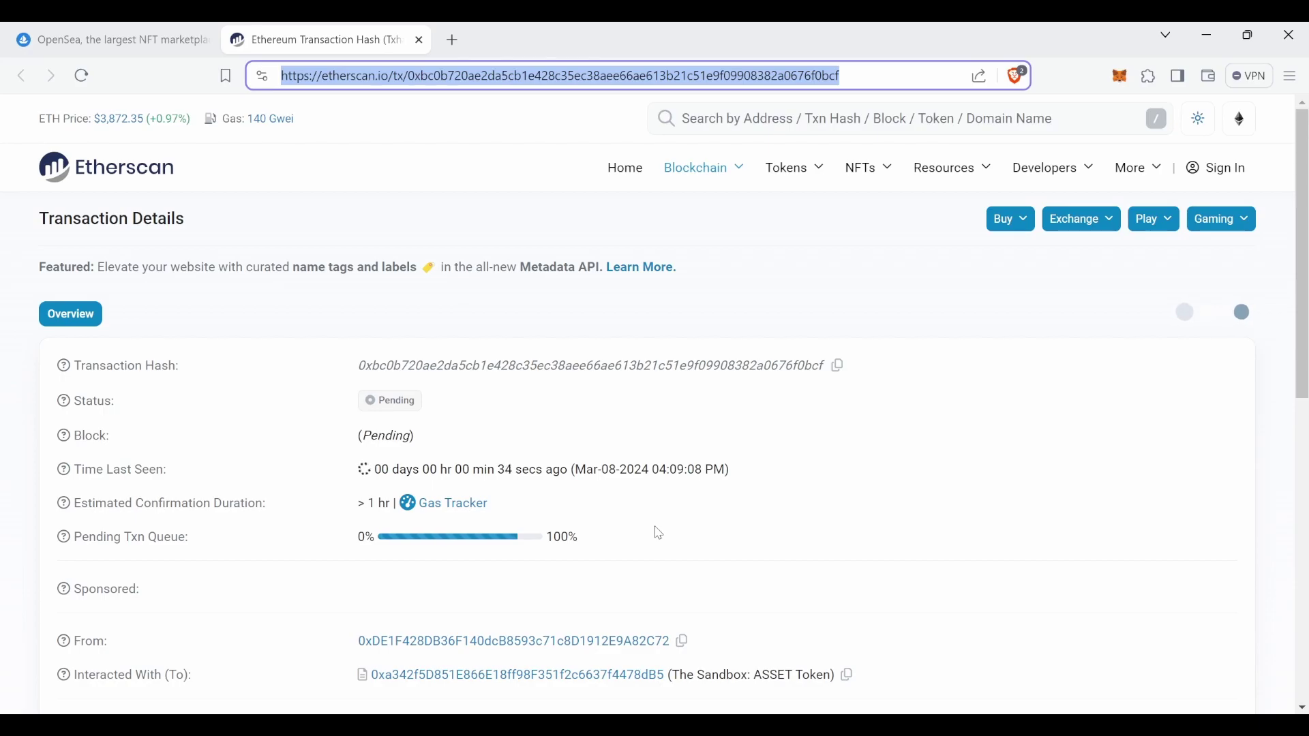
# - Dismiss the processing message and copy your 0x wallet address from your OpenSea profile
pyautogui.click(68, 41)
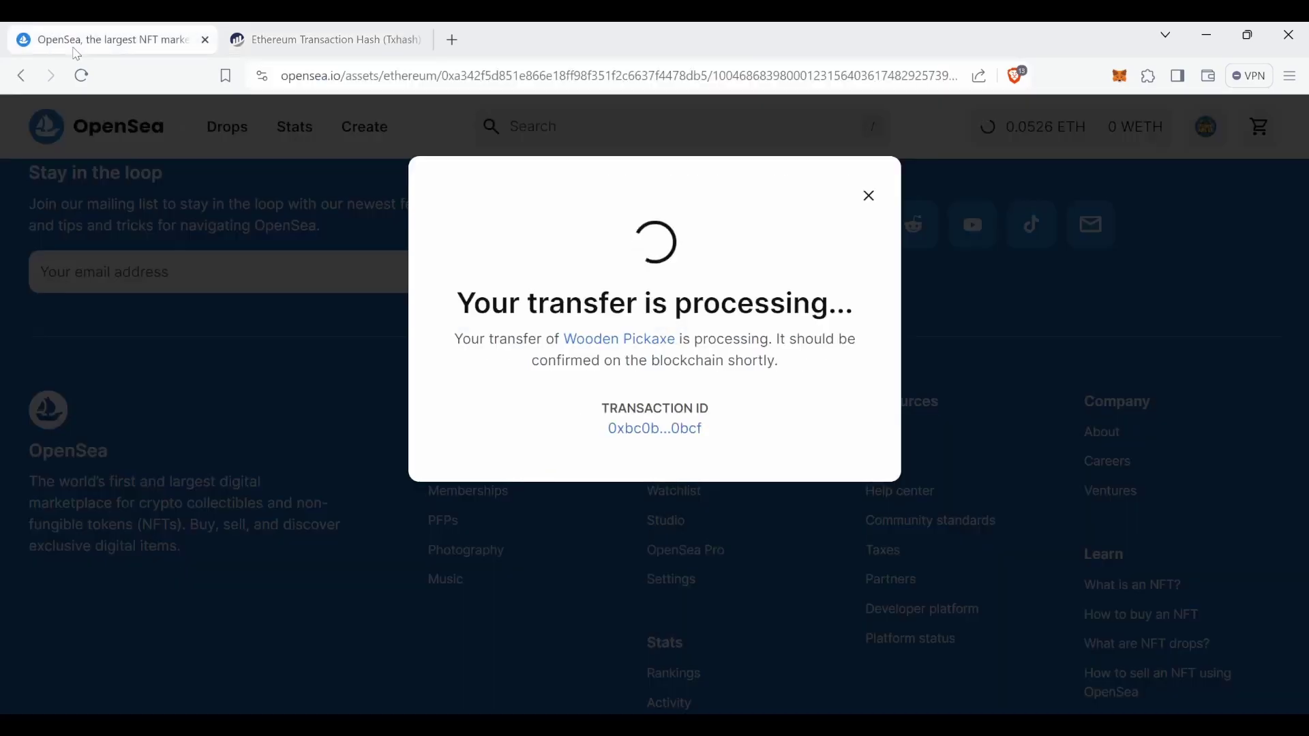
pyautogui.click(868, 197)
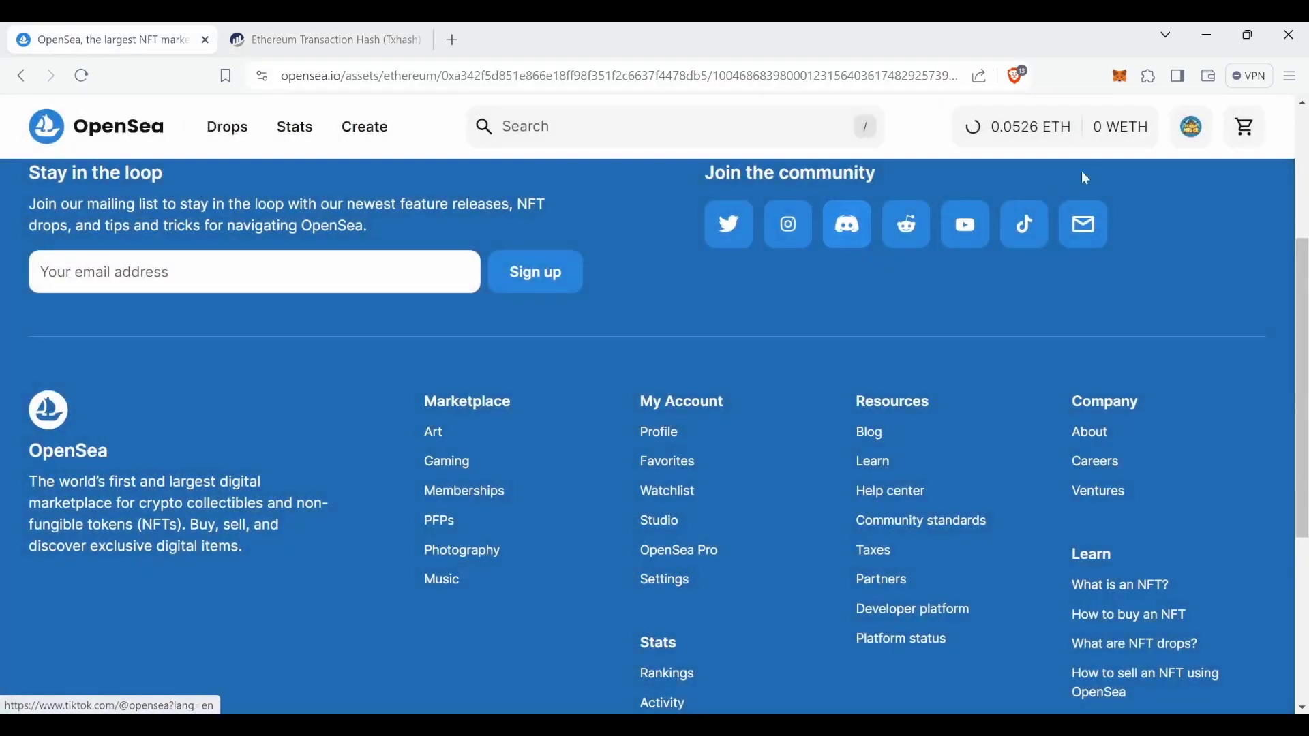
pyautogui.click(1195, 139)
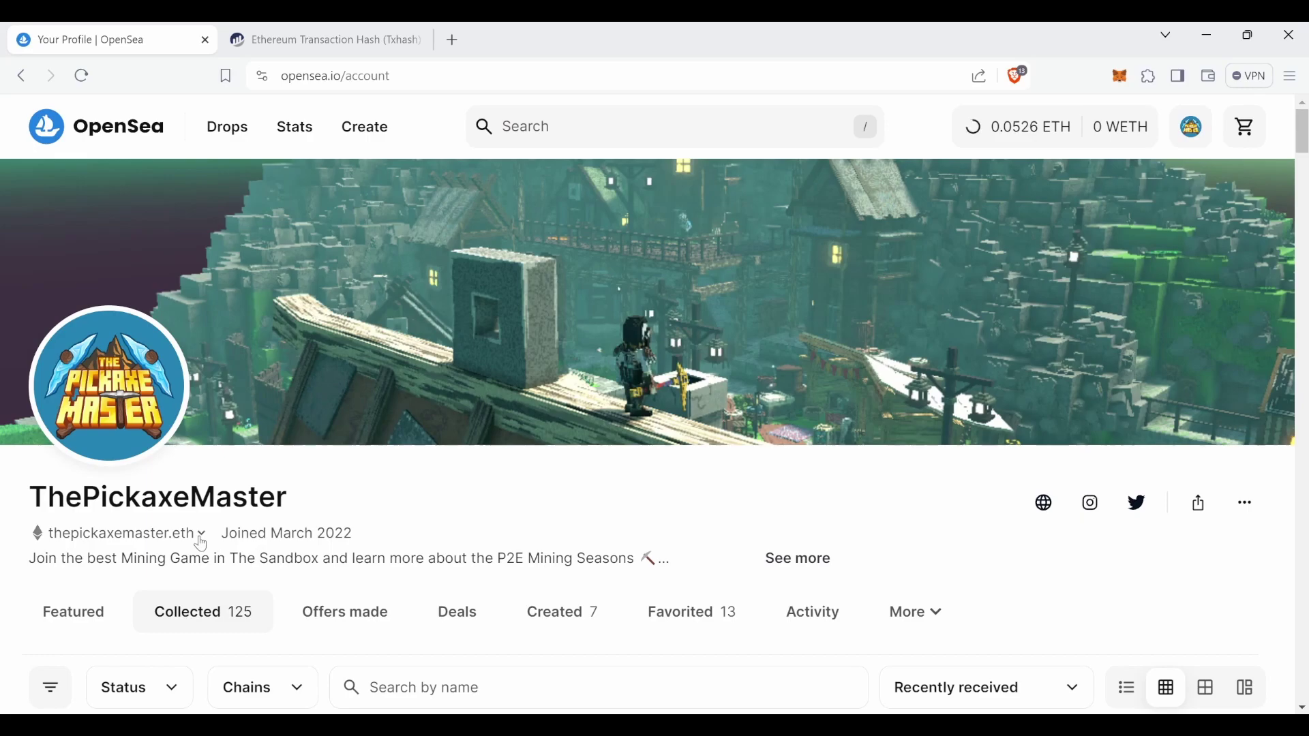
pyautogui.click(197, 535)
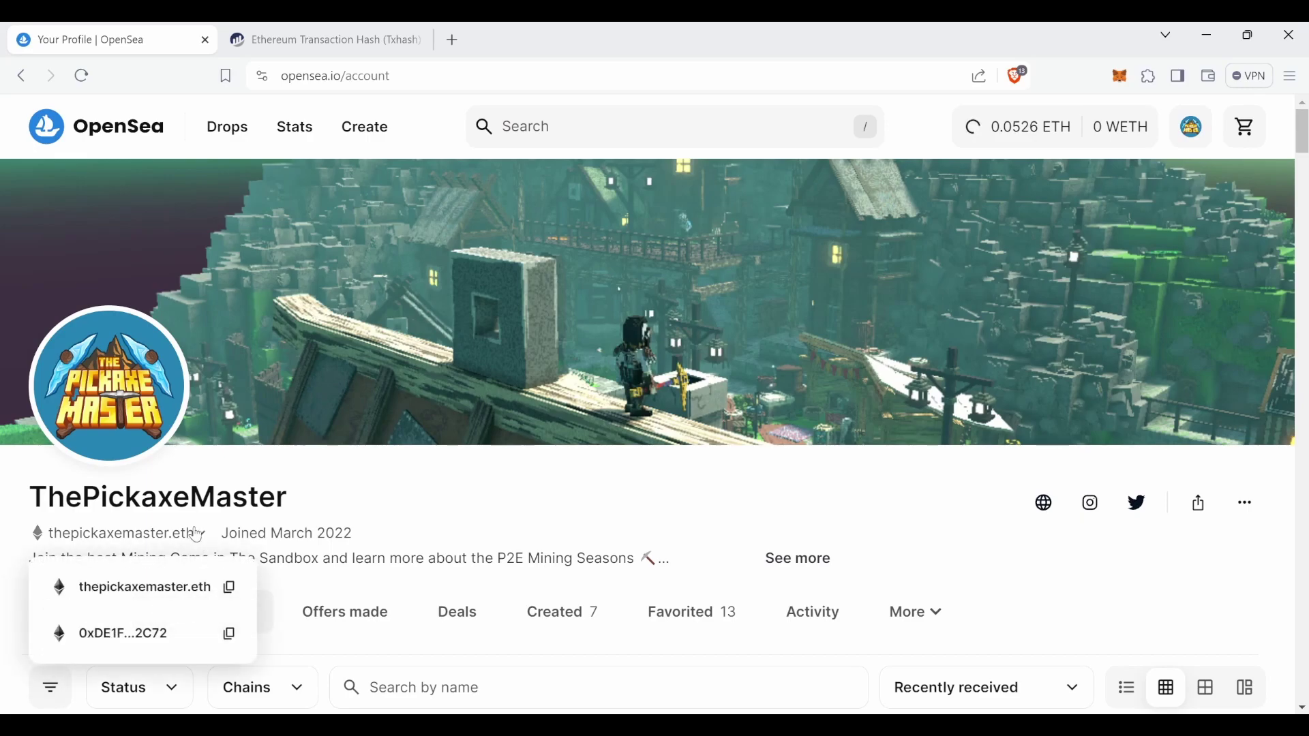
pyautogui.click(140, 637)
# - Scroll down to the Wooden Pickaxe and open its item options
pyautogui.scroll(-10, 534, 525)
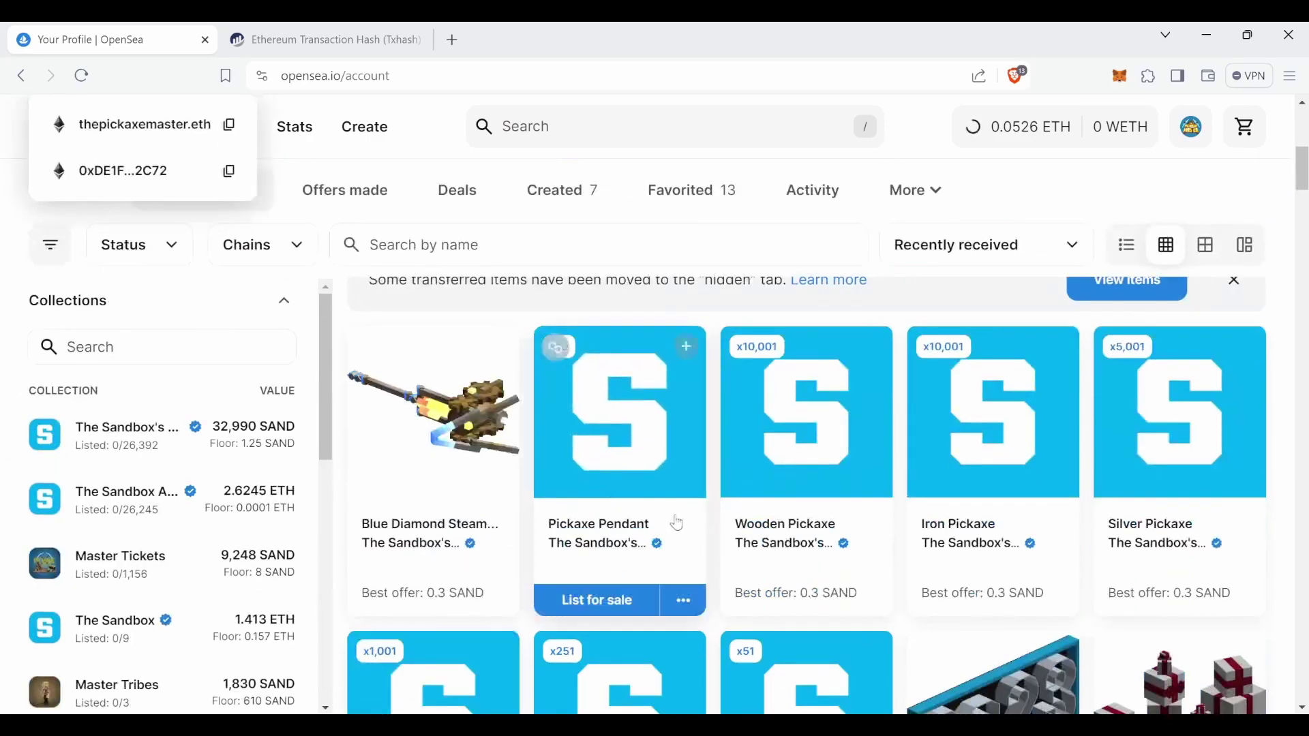
pyautogui.scroll(-15, 707, 517)
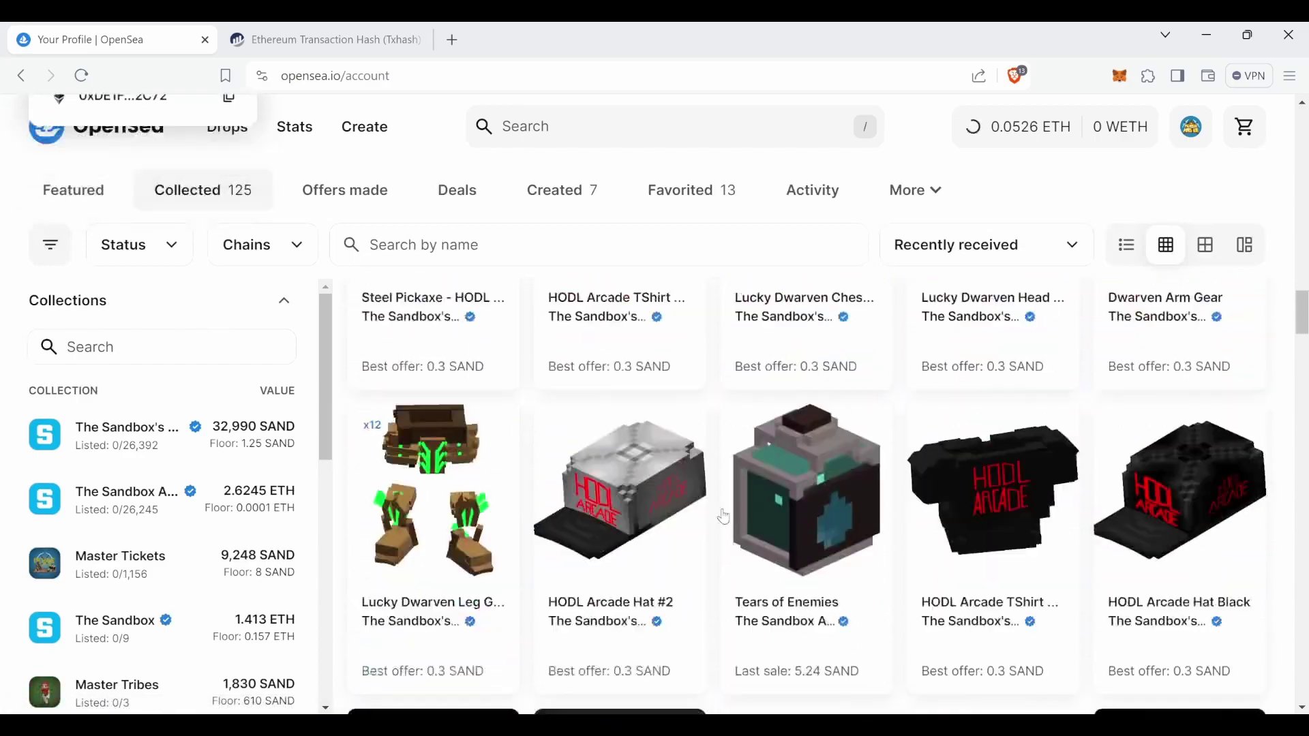
pyautogui.scroll(-15, 726, 518)
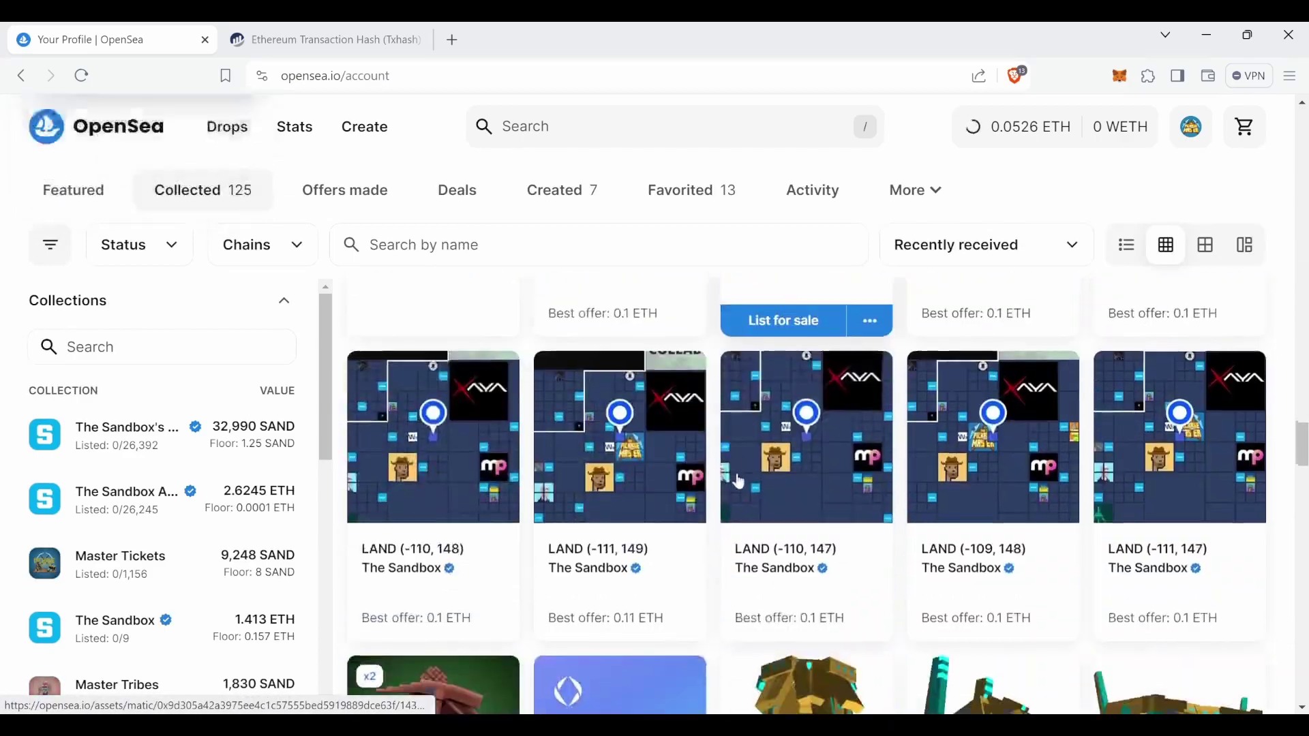
pyautogui.scroll(-15, 743, 469)
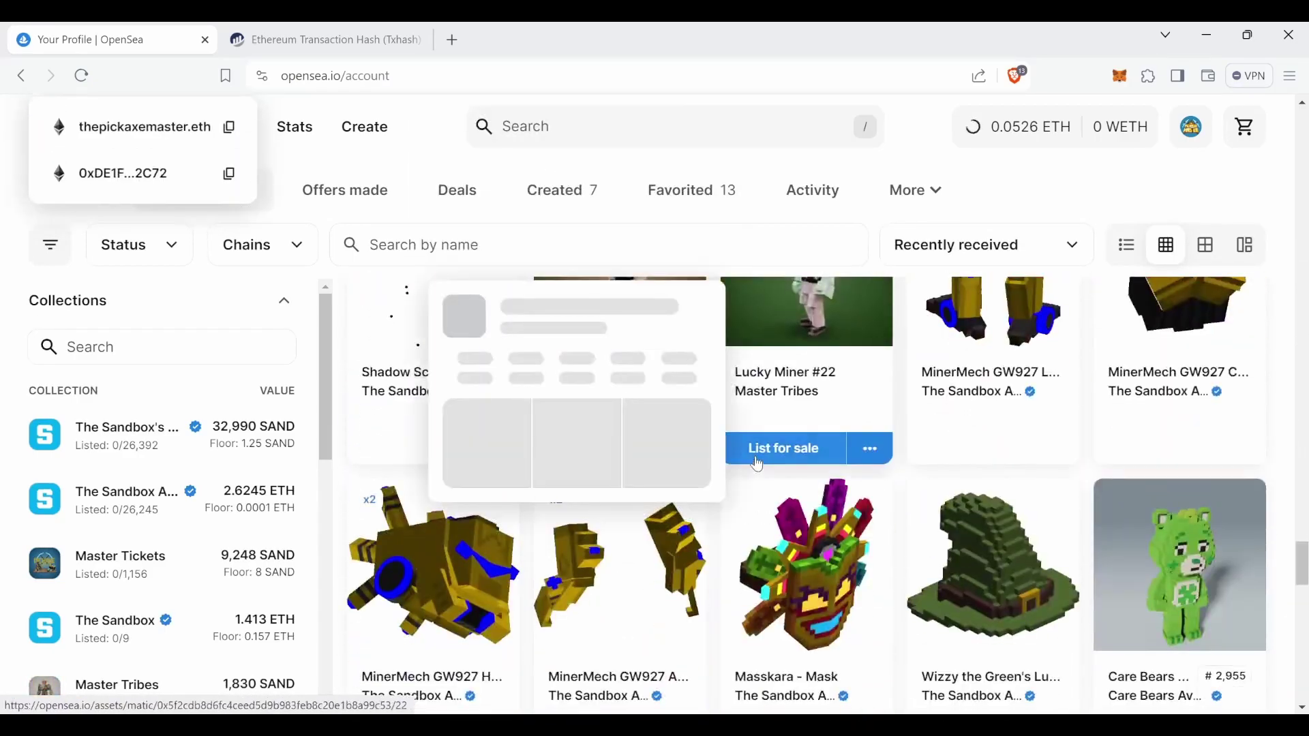
pyautogui.click(870, 610)
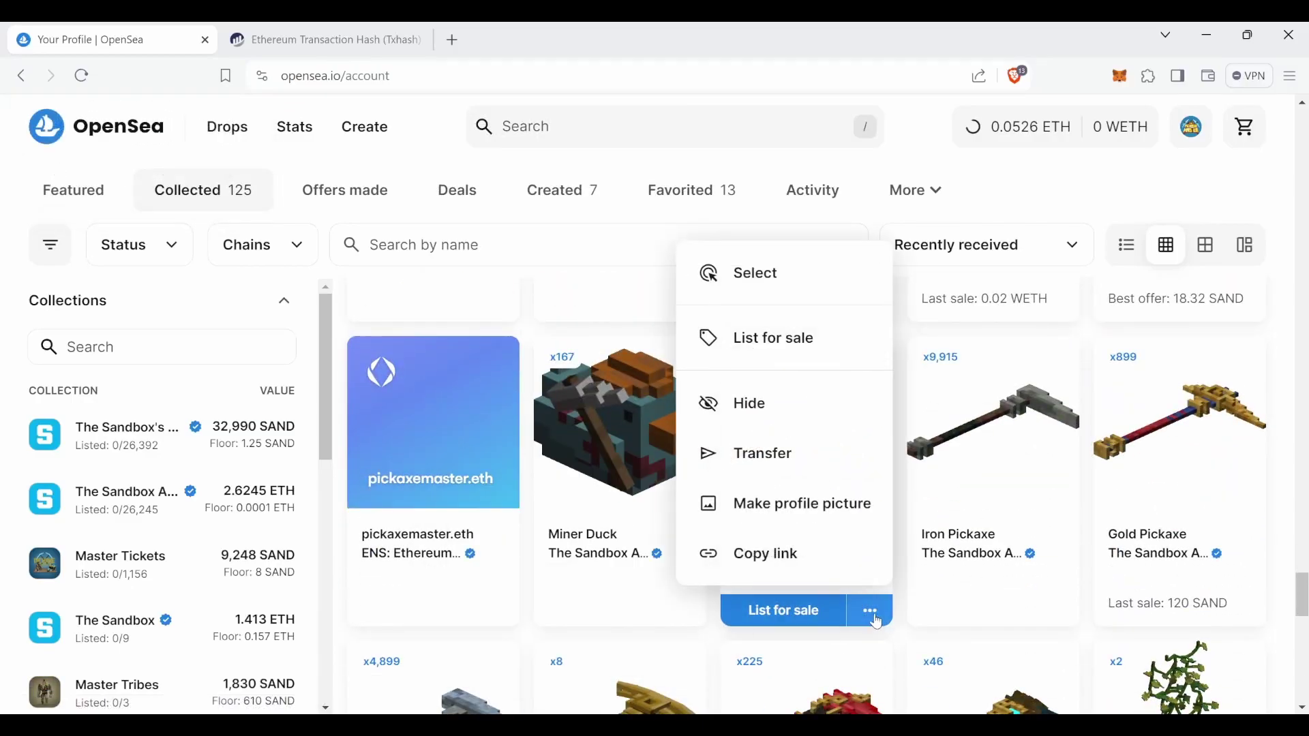
# - Paste your own wallet address as recipient, then view MetaMask's pending transfer on Etherscan
pyautogui.click(798, 455)
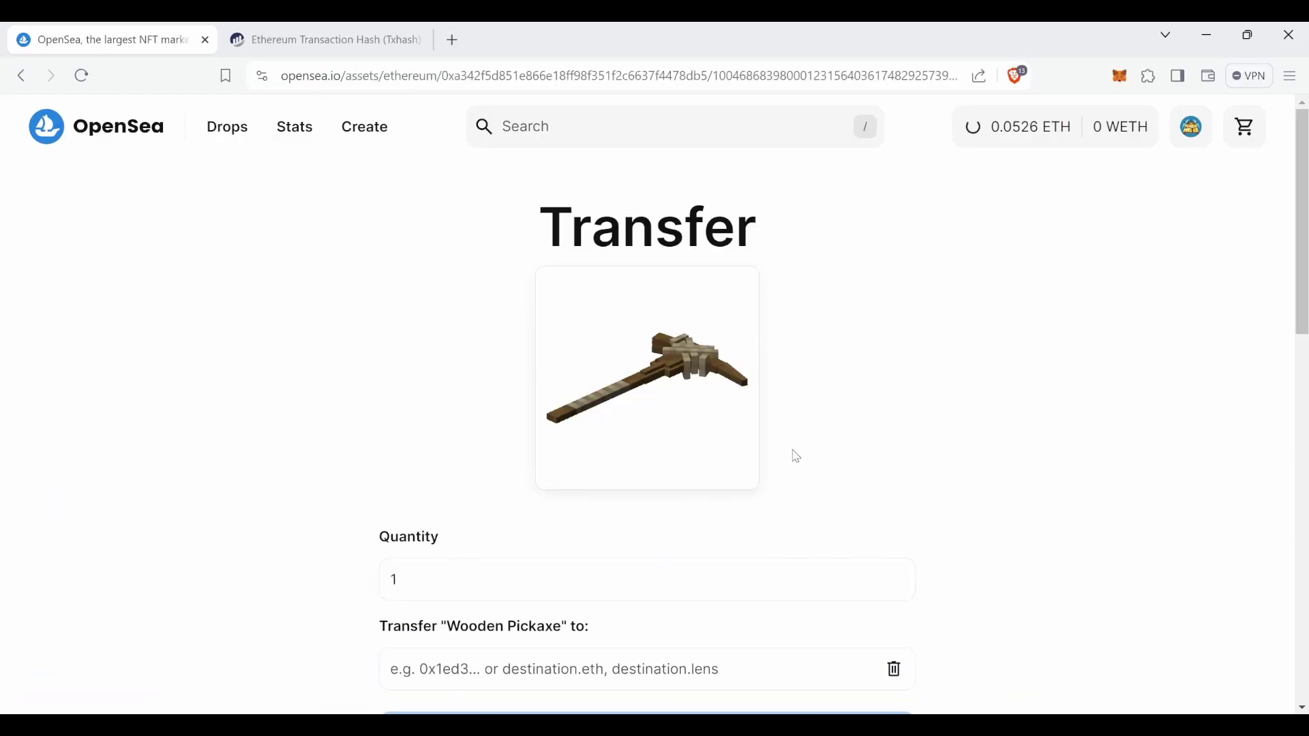
pyautogui.scroll(-3, 559, 481)
pyautogui.click(572, 490)
pyautogui.hotkey('ctrl', 'v')
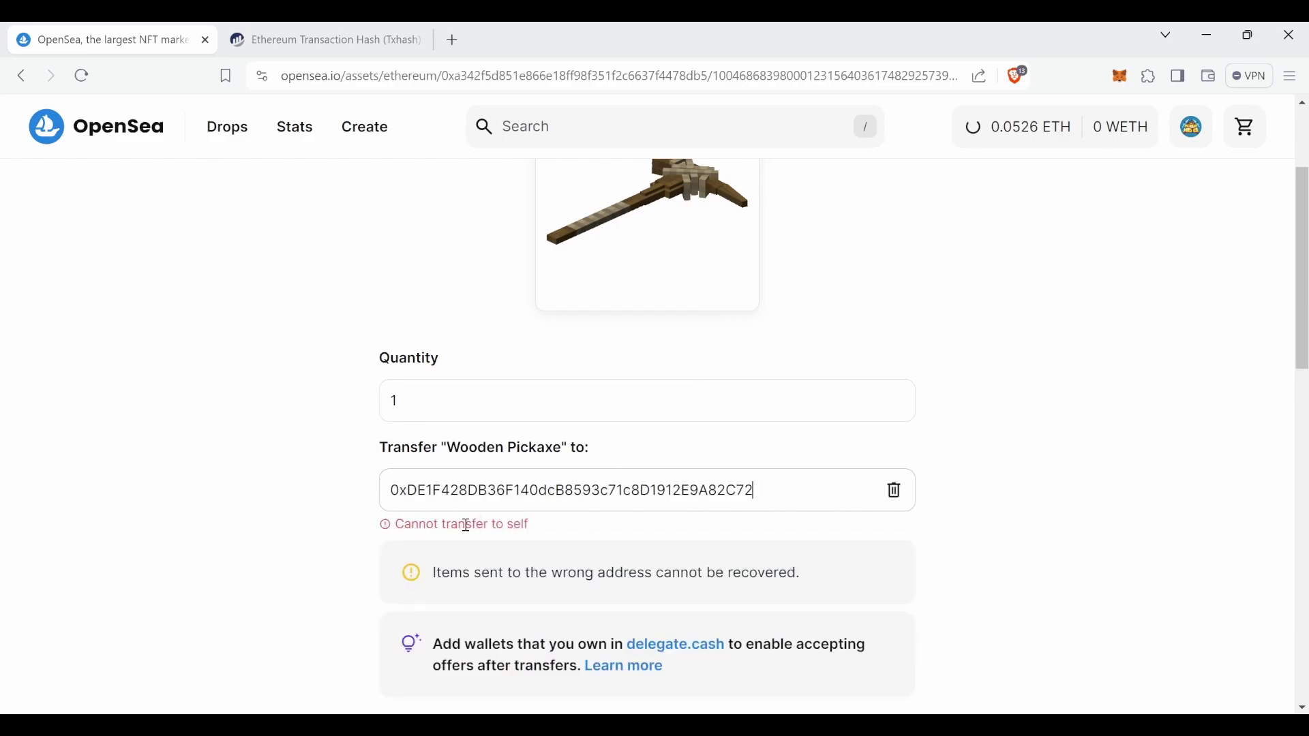
pyautogui.moveTo(776, 492); pyautogui.dragTo(377, 498)
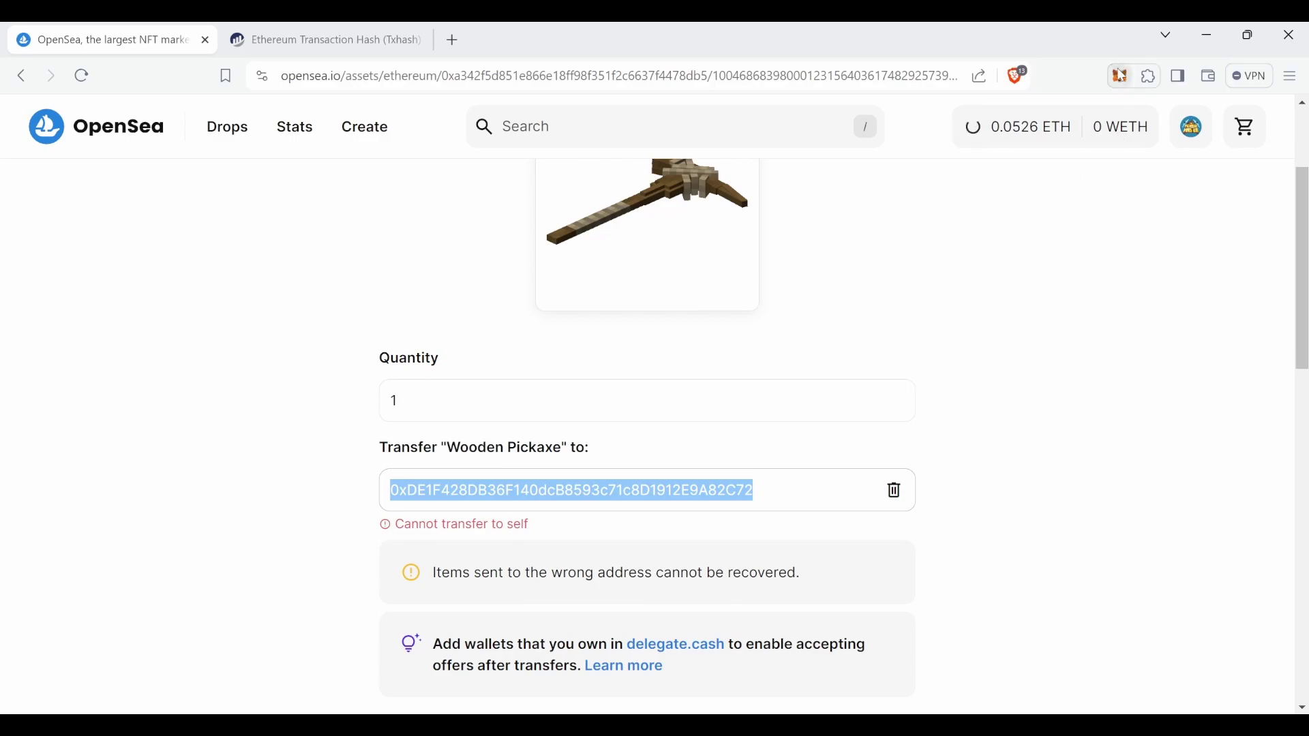
pyautogui.click(1120, 74)
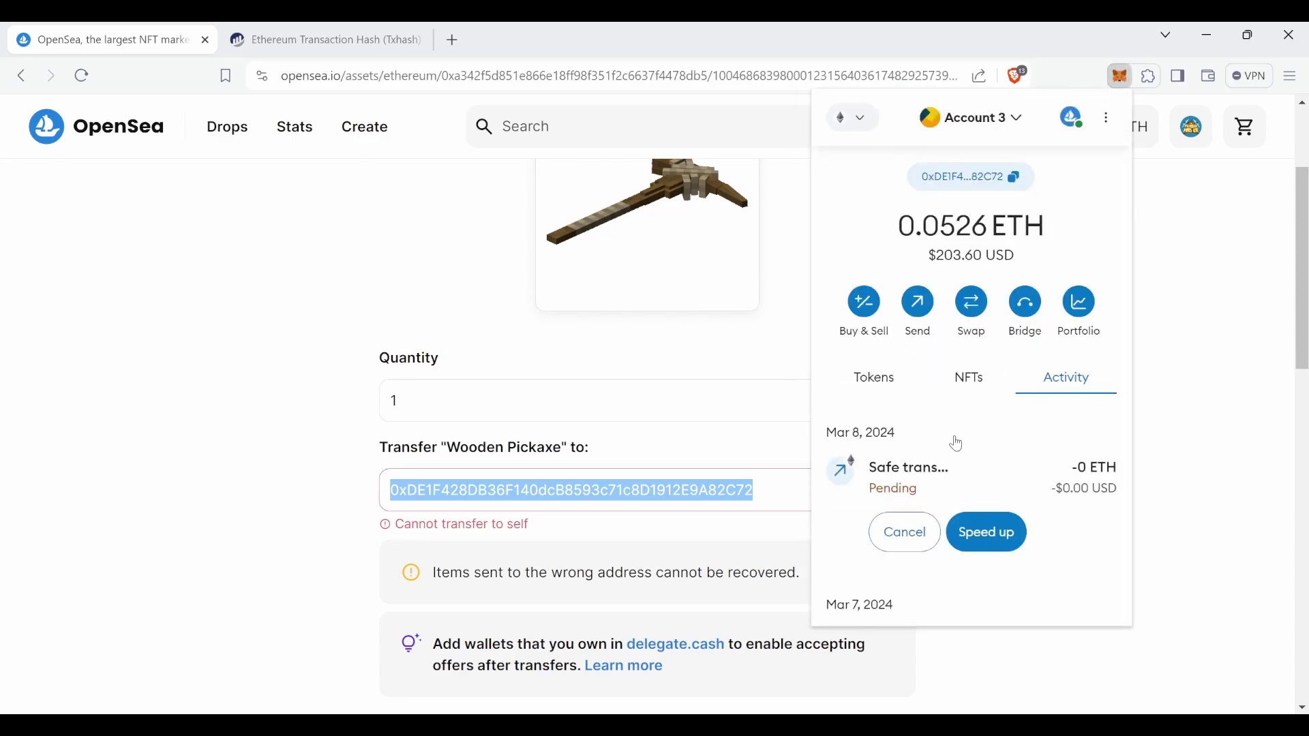
pyautogui.click(898, 481)
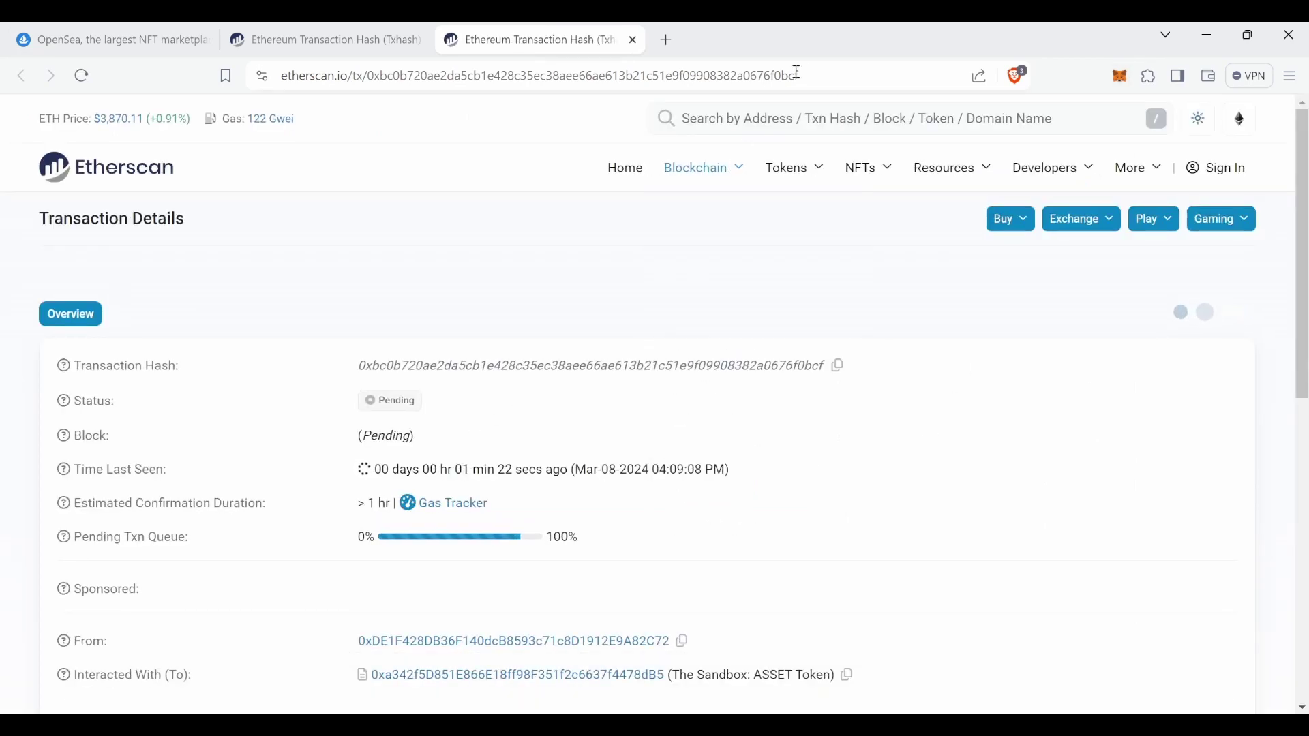
# - Copy the pending transaction's Etherscan URL and scroll down to the 40 Gwei gas price
pyautogui.click(662, 73)
pyautogui.tripleClick(662, 73)
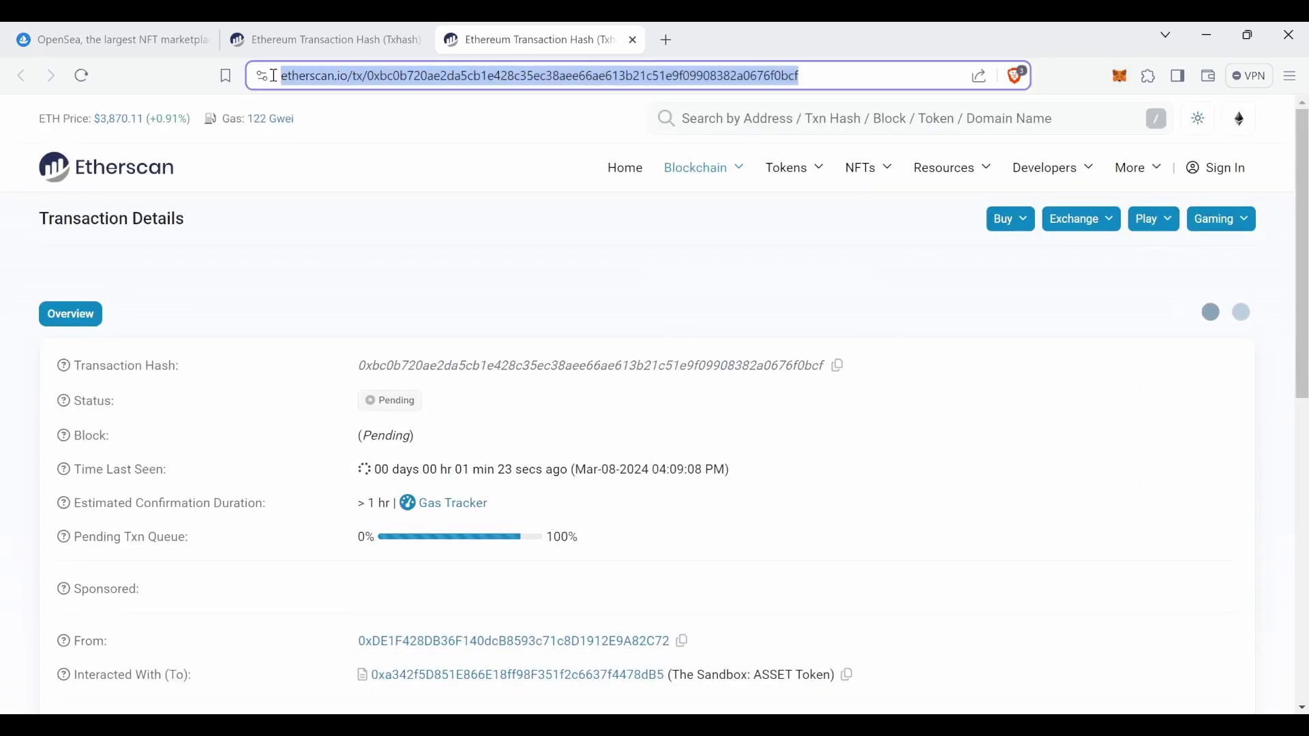
pyautogui.rightClick(383, 75)
pyautogui.click(460, 163)
pyautogui.scroll(-3, 754, 632)
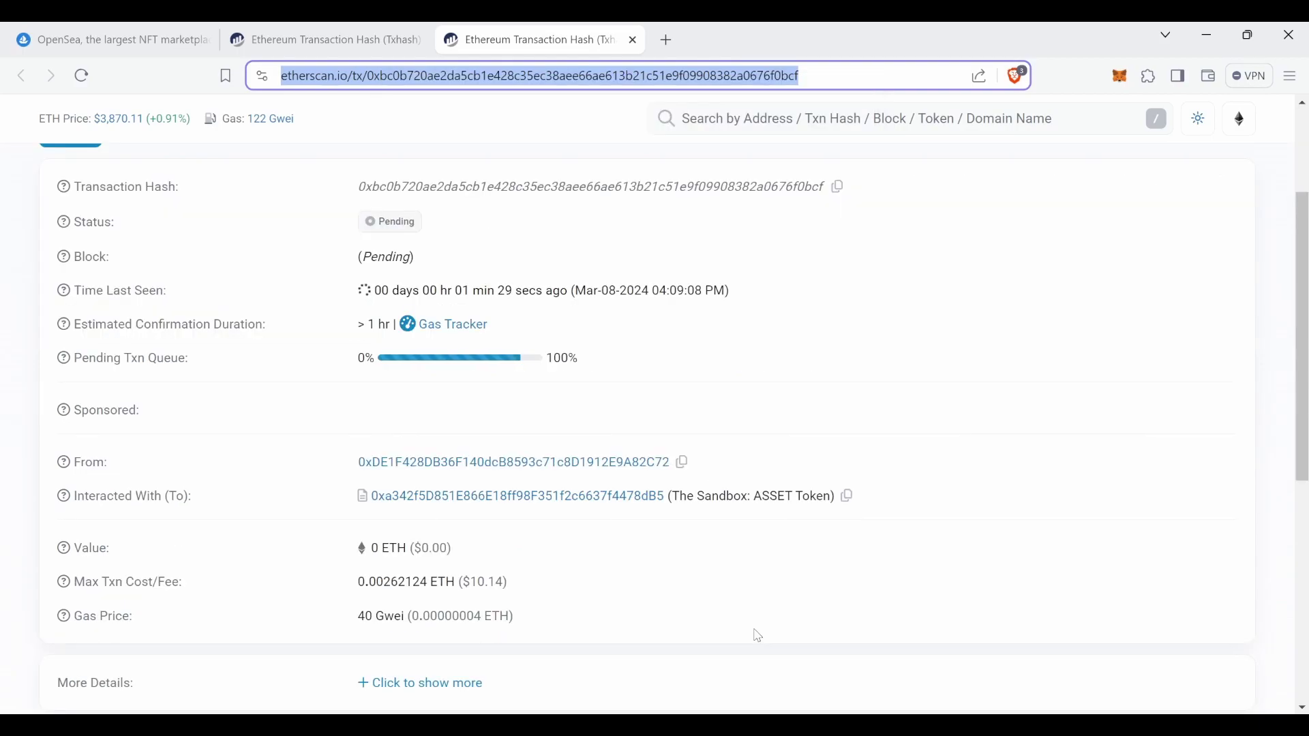